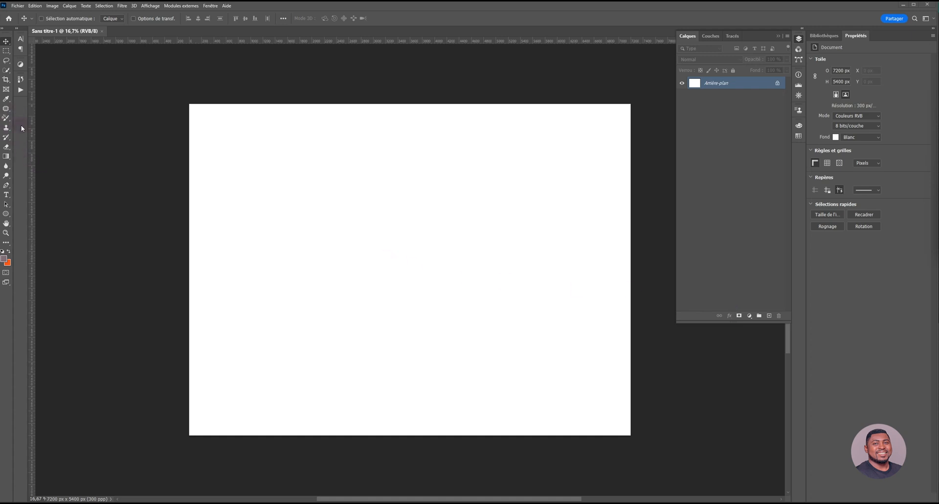
- Activate the Gradient tool and look through its Blues and Pinks preset groups
{"action": "left_click", "coordinate": [5, 157]}
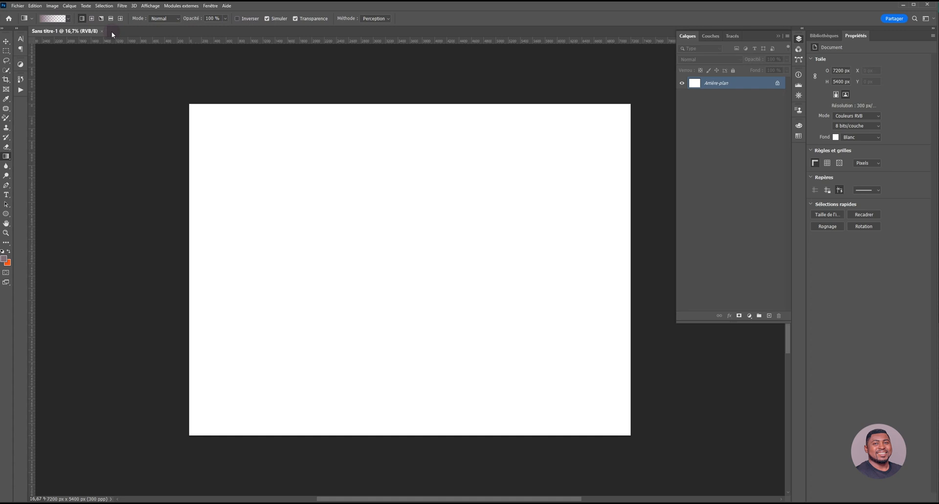
{"action": "left_click", "coordinate": [68, 19]}
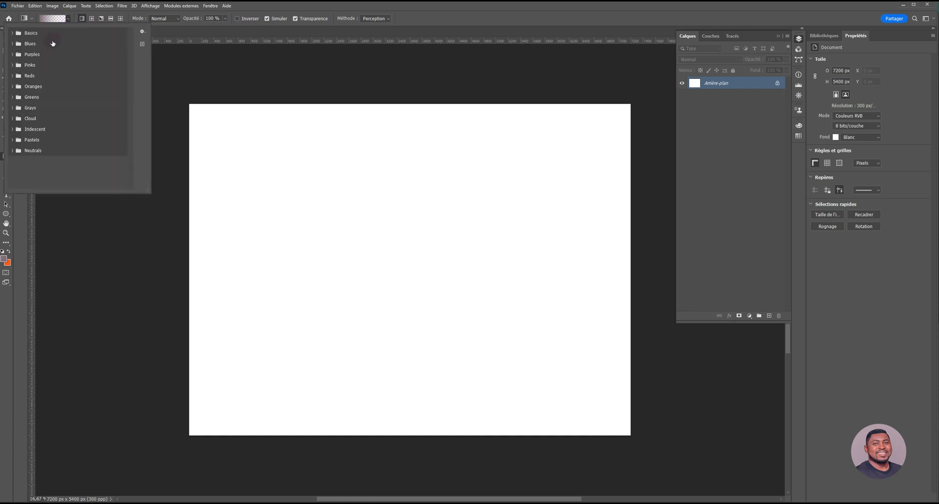
{"action": "left_click", "coordinate": [30, 44]}
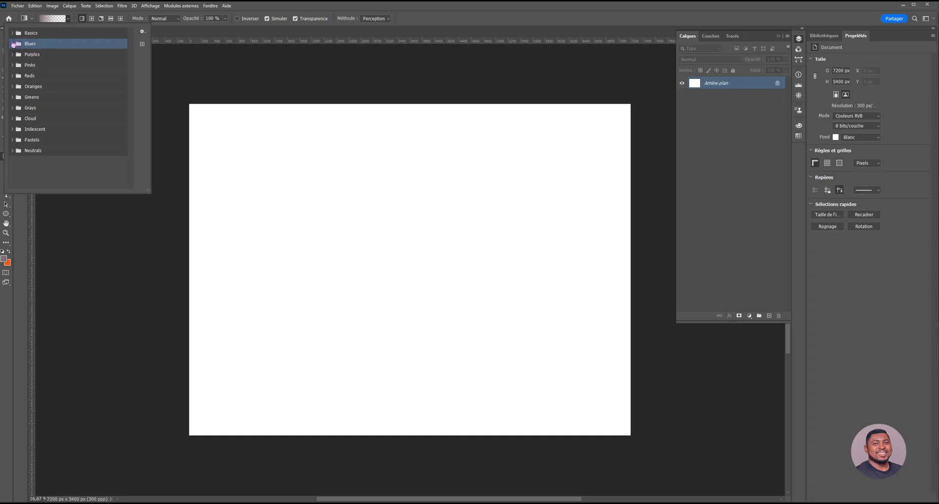
{"action": "left_click", "coordinate": [12, 43]}
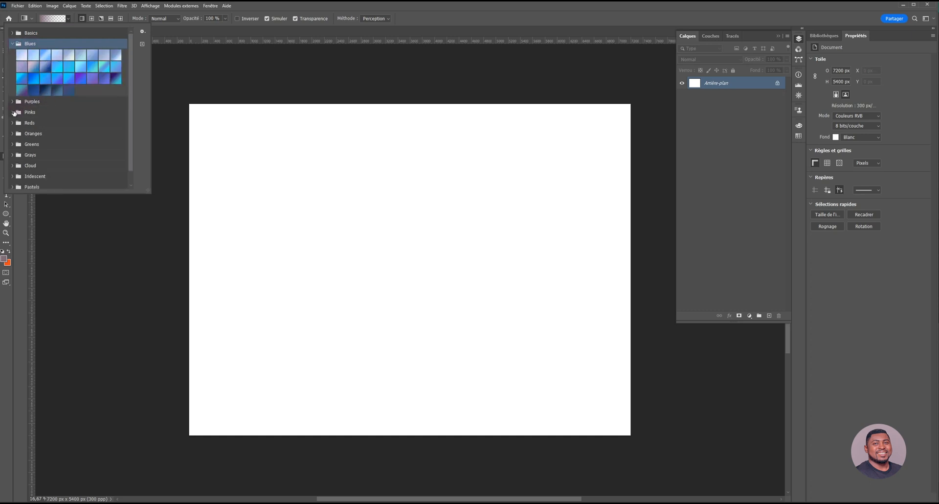
{"action": "left_click", "coordinate": [14, 112]}
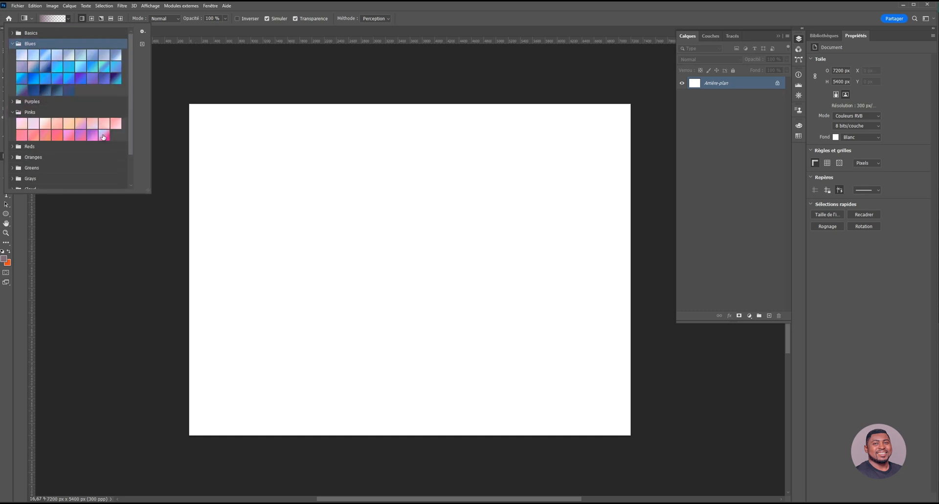
{"action": "scroll", "coordinate": [130, 139], "scroll_direction": "down", "scroll_amount": 3}
{"action": "scroll", "coordinate": [135, 130], "scroll_direction": "up", "scroll_amount": 3}
{"action": "left_click", "coordinate": [76, 21]}
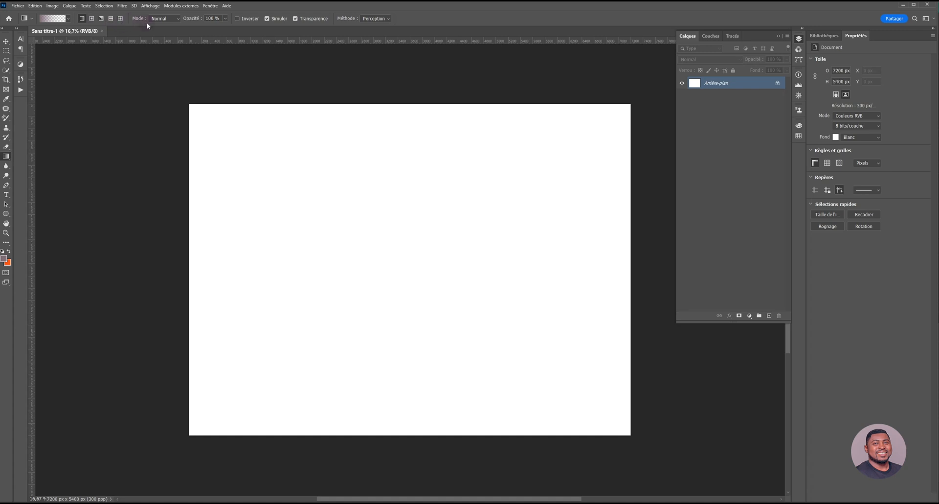
- Examine the Gradient tool's blending mode, reverse and method options
{"action": "left_click", "coordinate": [179, 18]}
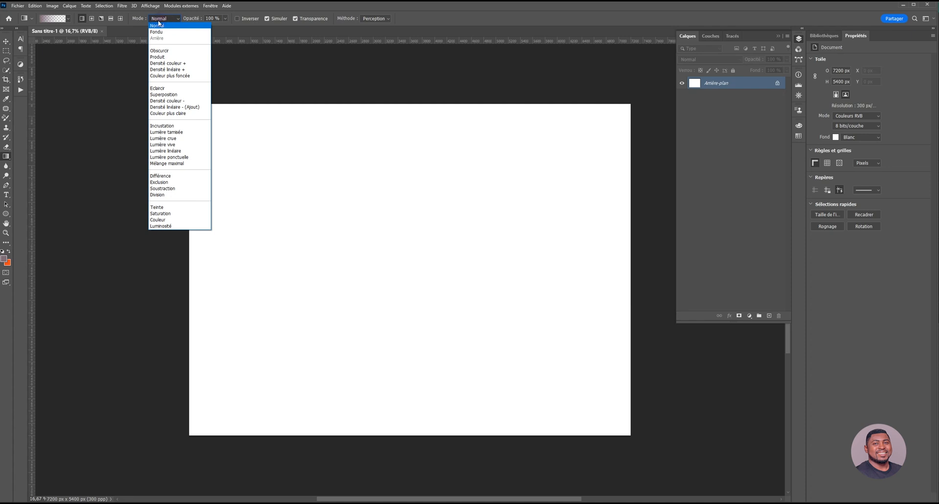
{"action": "left_click", "coordinate": [146, 25]}
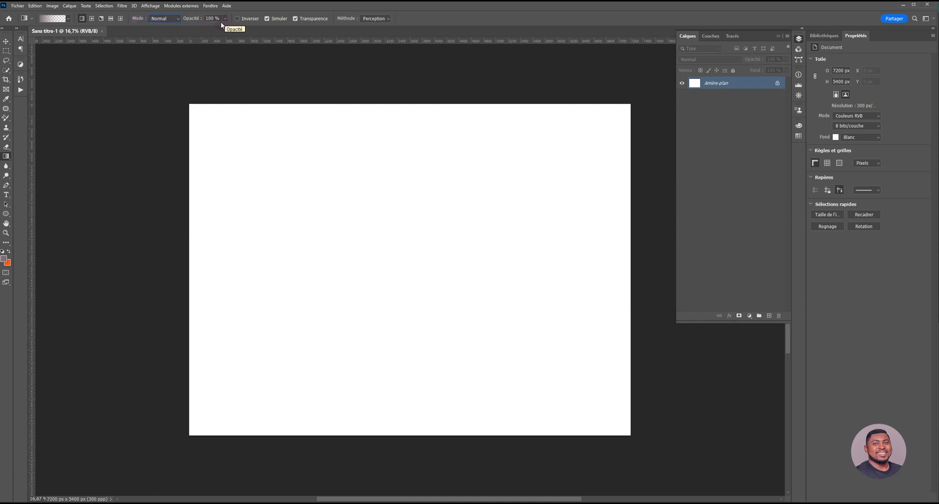
{"action": "left_click", "coordinate": [238, 18]}
{"action": "left_click", "coordinate": [237, 19]}
{"action": "left_click", "coordinate": [386, 19]}
{"action": "left_click", "coordinate": [387, 20]}
- Choose the last orange gradient in the first row of the Oranges presets
{"action": "left_click", "coordinate": [67, 19]}
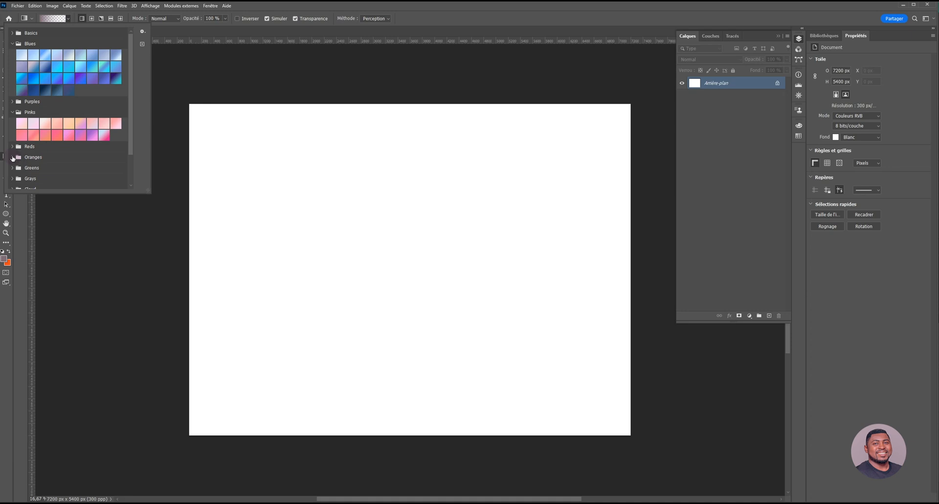
{"action": "left_click", "coordinate": [13, 158]}
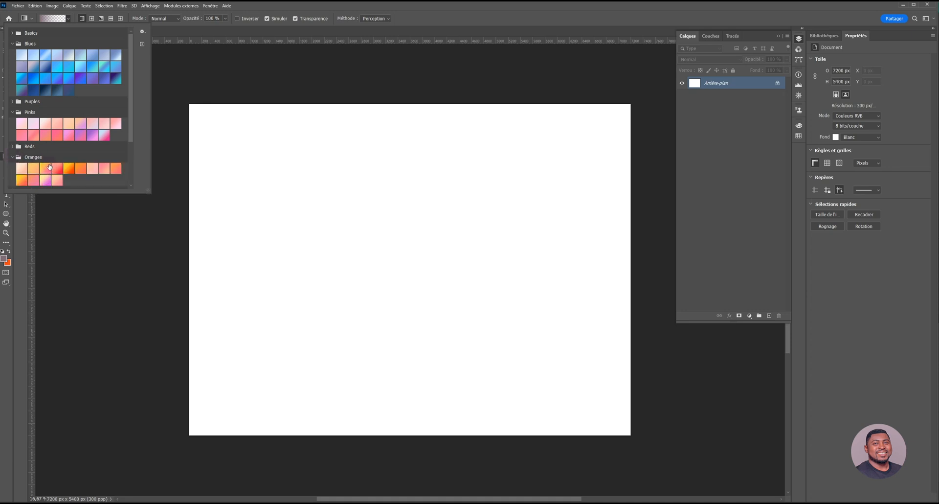
{"action": "left_click", "coordinate": [116, 168]}
{"action": "scroll", "coordinate": [111, 151], "scroll_direction": "down", "scroll_amount": 1}
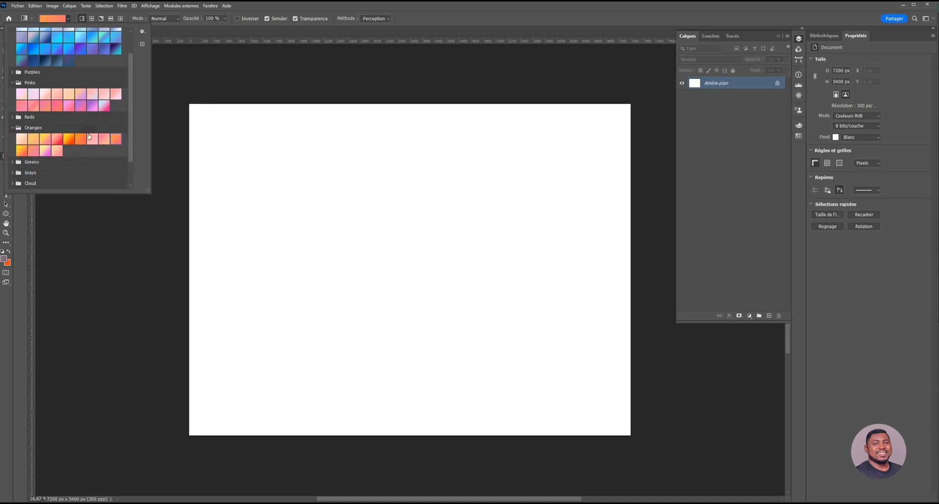
{"action": "scroll", "coordinate": [89, 136], "scroll_direction": "down", "scroll_amount": 1}
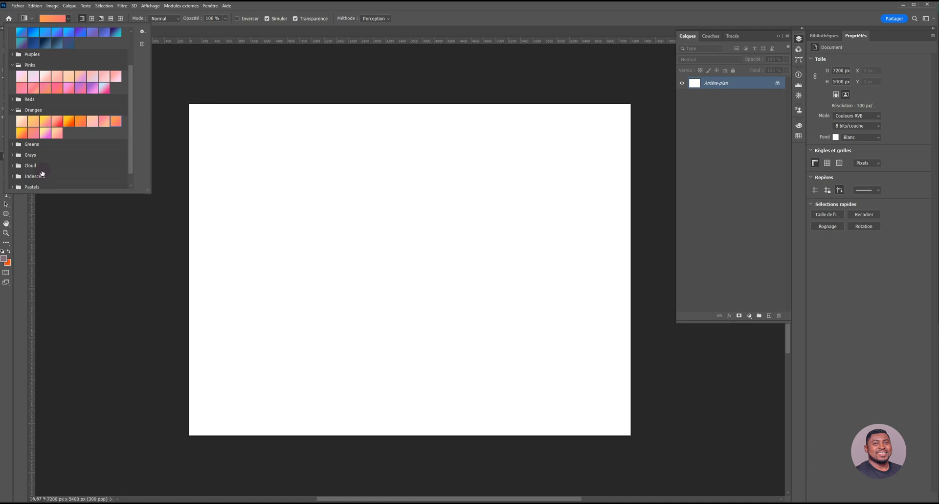
{"action": "scroll", "coordinate": [27, 185], "scroll_direction": "down", "scroll_amount": 1}
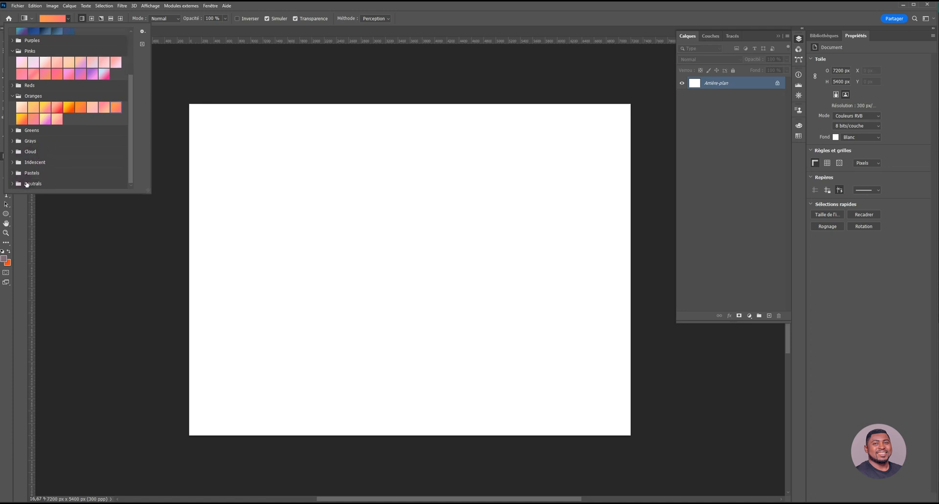
- Look through the Cloud, Iridescent, Grays and Reds gradient preset groups, and collapse Oranges
{"action": "scroll", "coordinate": [33, 166], "scroll_direction": "up", "scroll_amount": 2}
{"action": "scroll", "coordinate": [20, 146], "scroll_direction": "down", "scroll_amount": 2}
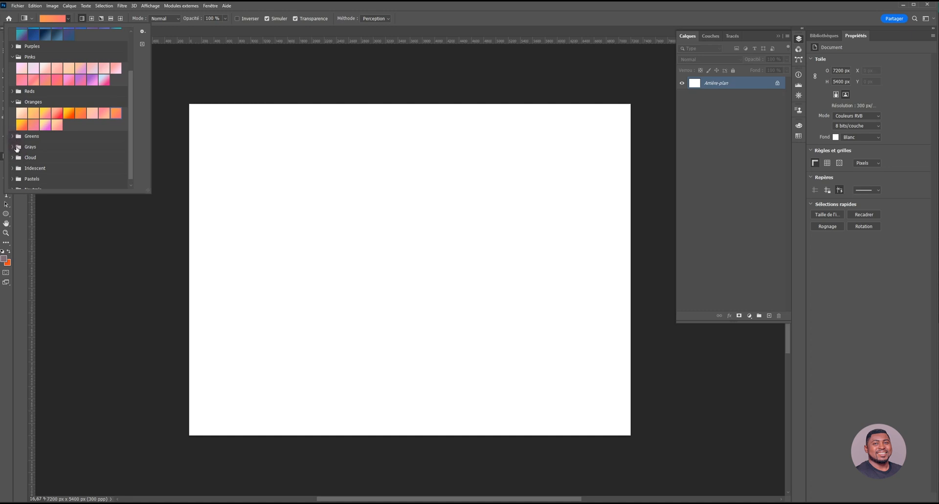
{"action": "left_click", "coordinate": [16, 157]}
{"action": "left_click", "coordinate": [13, 157]}
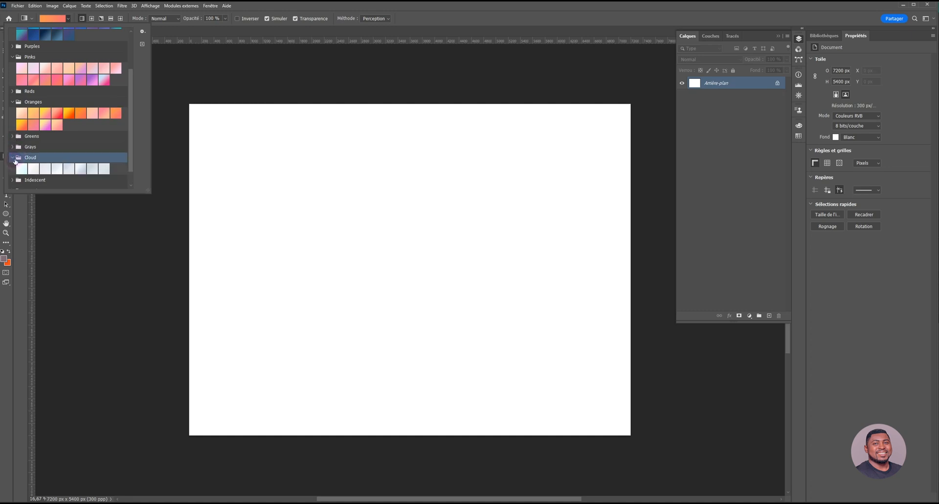
{"action": "left_click", "coordinate": [15, 182]}
{"action": "left_click", "coordinate": [14, 180]}
{"action": "left_click", "coordinate": [12, 152]}
{"action": "left_click", "coordinate": [12, 141]}
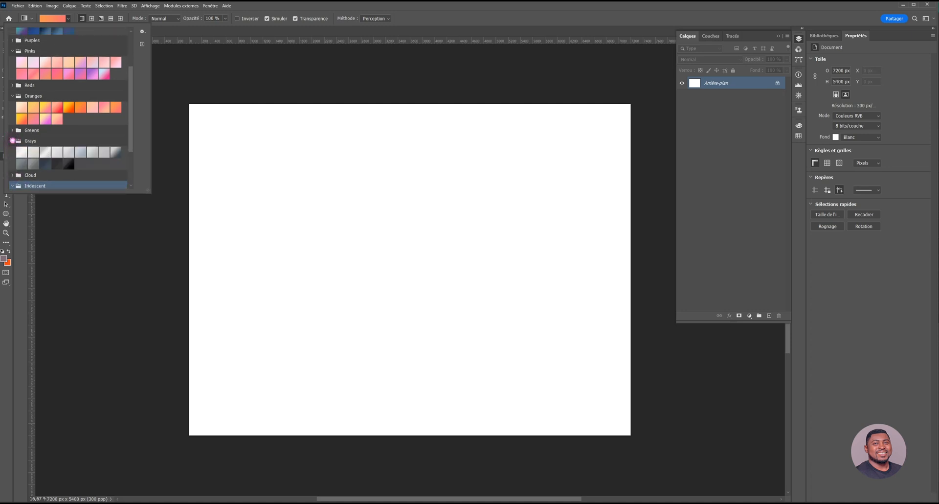
{"action": "left_click", "coordinate": [12, 141]}
{"action": "left_click", "coordinate": [12, 162]}
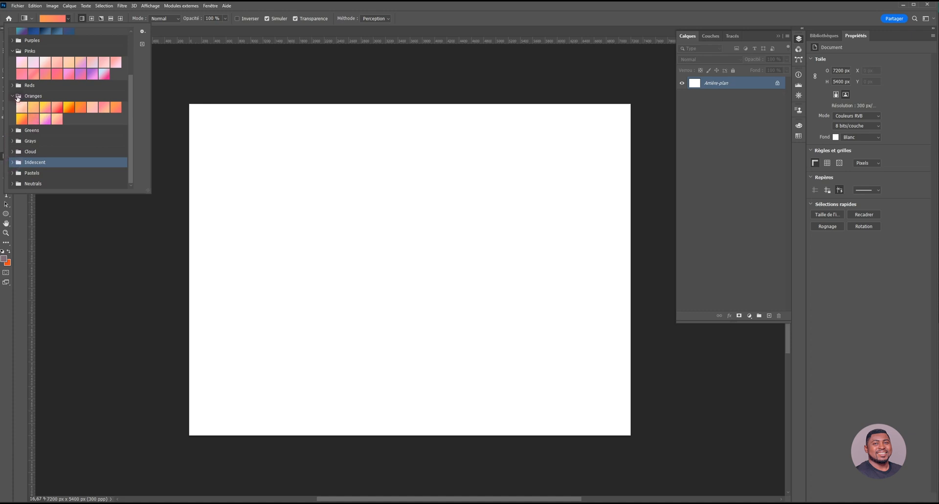
{"action": "left_click", "coordinate": [18, 97]}
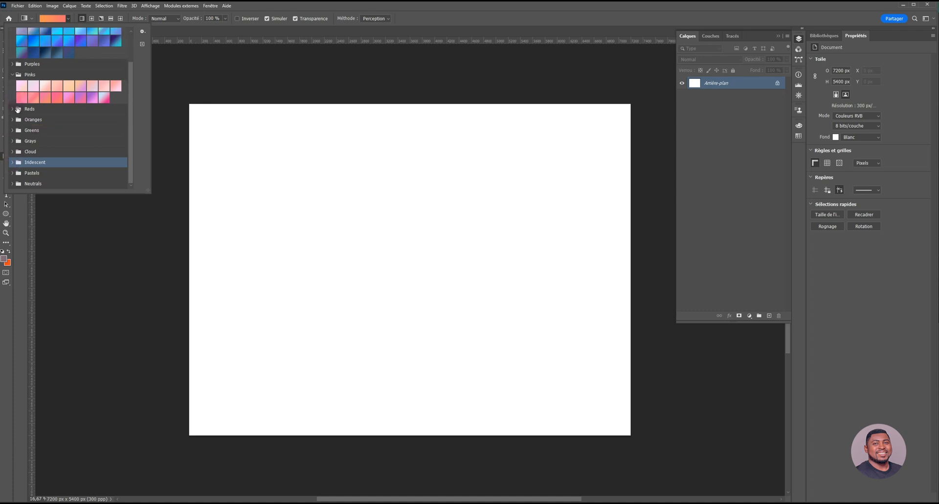
{"action": "left_click", "coordinate": [18, 109]}
{"action": "left_click", "coordinate": [18, 109]}
- Choose the pink-to-purple gradient in the last row of the Purples presets
{"action": "left_click", "coordinate": [12, 64]}
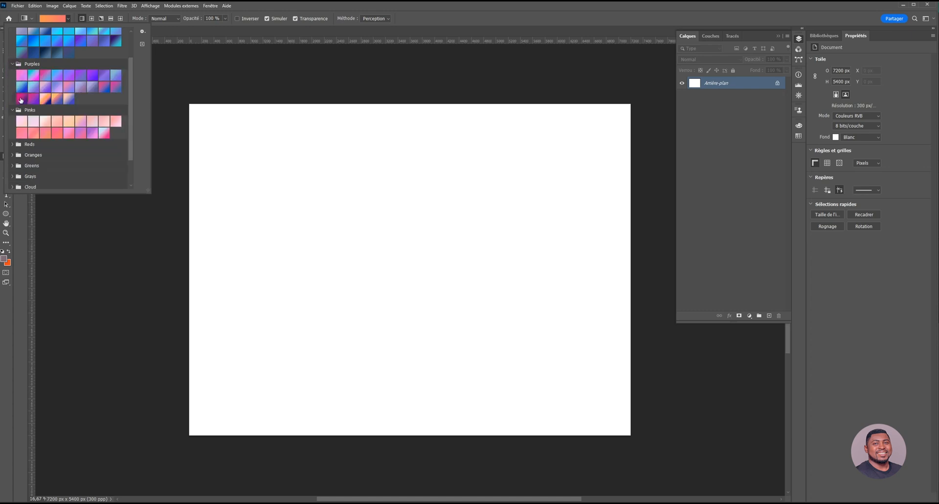
{"action": "left_click", "coordinate": [32, 101]}
{"action": "left_click", "coordinate": [700, 172]}
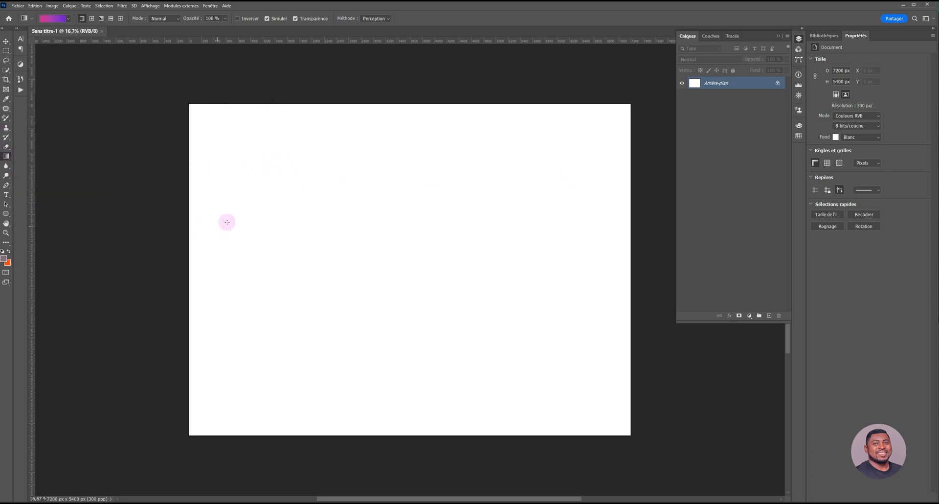
- Try a near-vertical pink-to-purple gradient on the background layer, and undo it
{"action": "left_click_drag", "start_coordinate": [469, 138], "coordinate": [442, 380]}
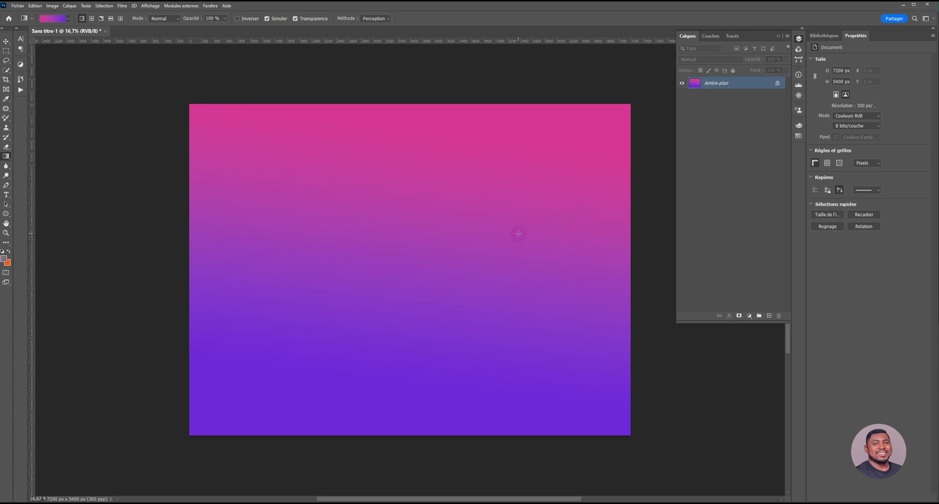
{"action": "key", "text": "ctrl+z"}
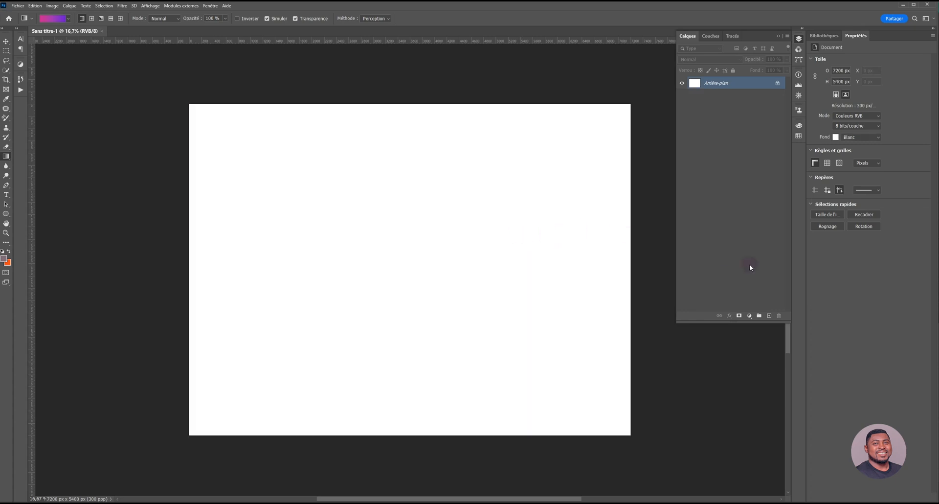
- Add a new empty layer above the background
{"action": "left_click", "coordinate": [770, 316]}
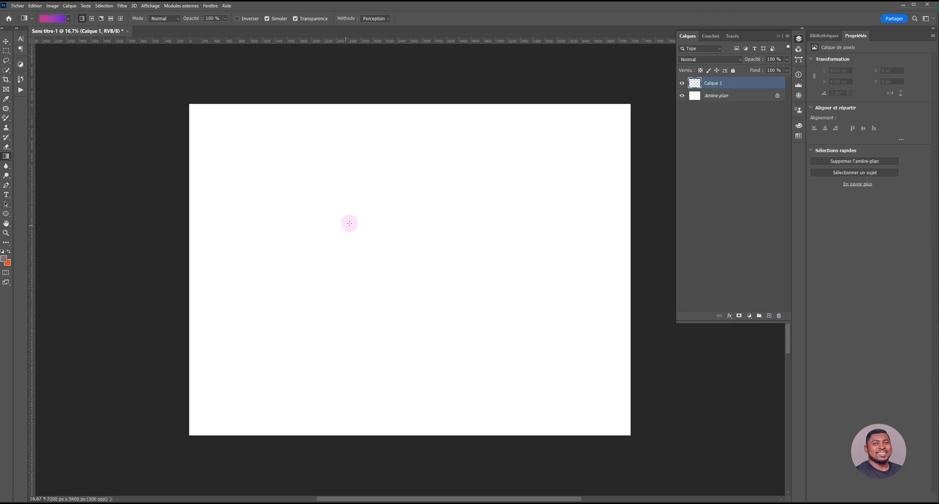
- Try a near-vertical pink-to-purple gradient on Calque 1, comparing it with the layer hidden and shown, and undo it
{"action": "left_click_drag", "start_coordinate": [421, 157], "coordinate": [438, 345]}
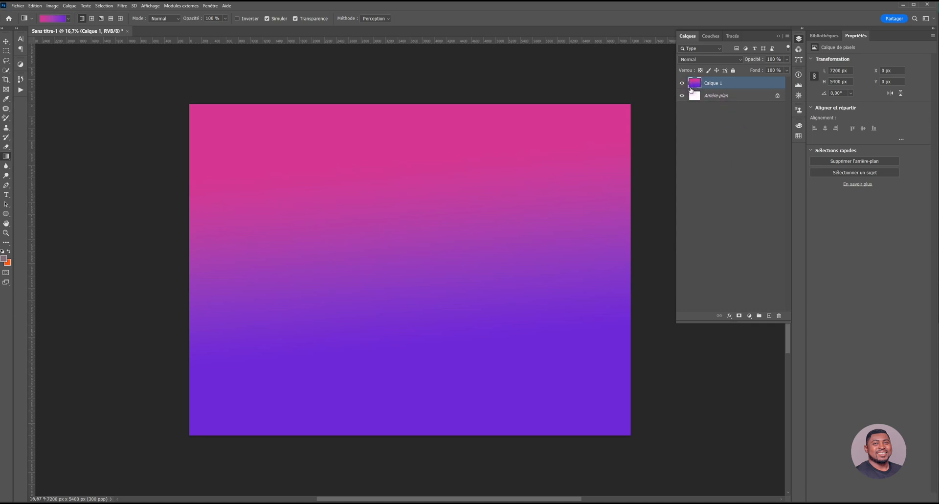
{"action": "left_click", "coordinate": [683, 84]}
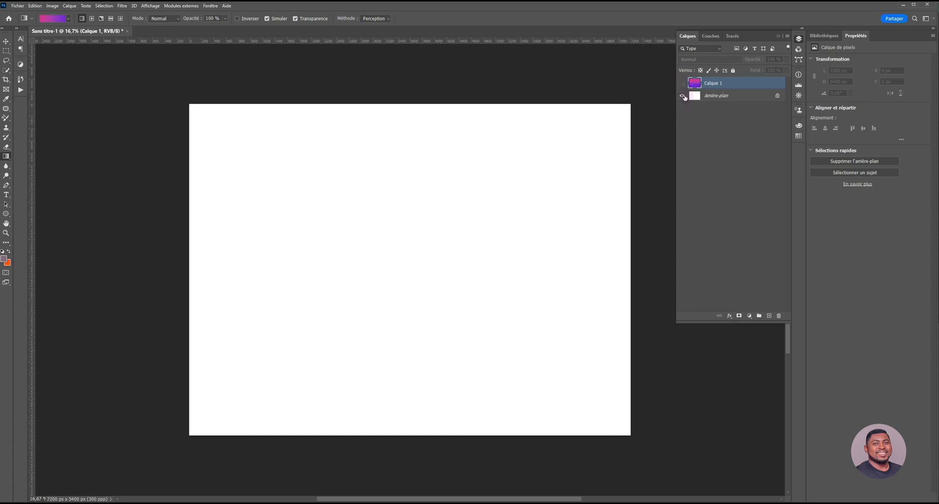
{"action": "left_click", "coordinate": [682, 83]}
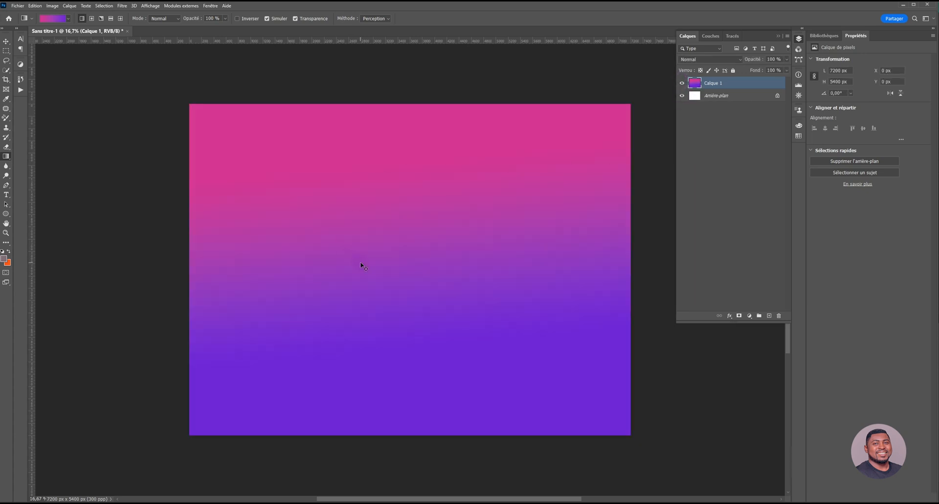
{"action": "key", "text": "ctrl+comma"}
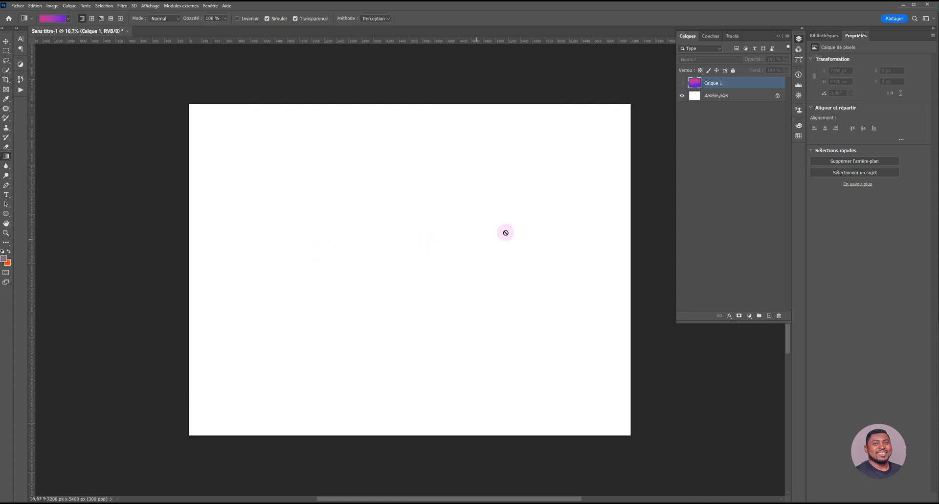
{"action": "key", "text": "ctrl+z"}
{"action": "key", "text": "ctrl+z"}
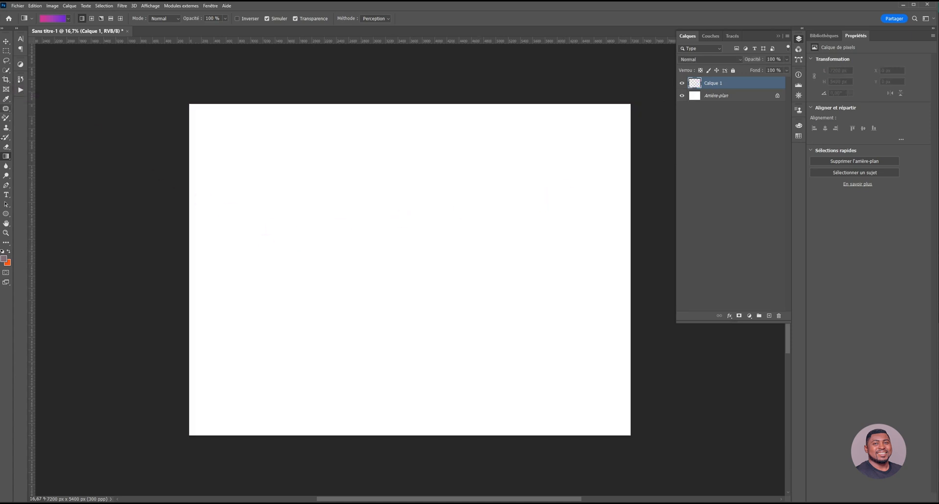
- Make a rectangular selection about 3000 × 2720 px in the middle of the canvas
{"action": "left_click", "coordinate": [5, 214]}
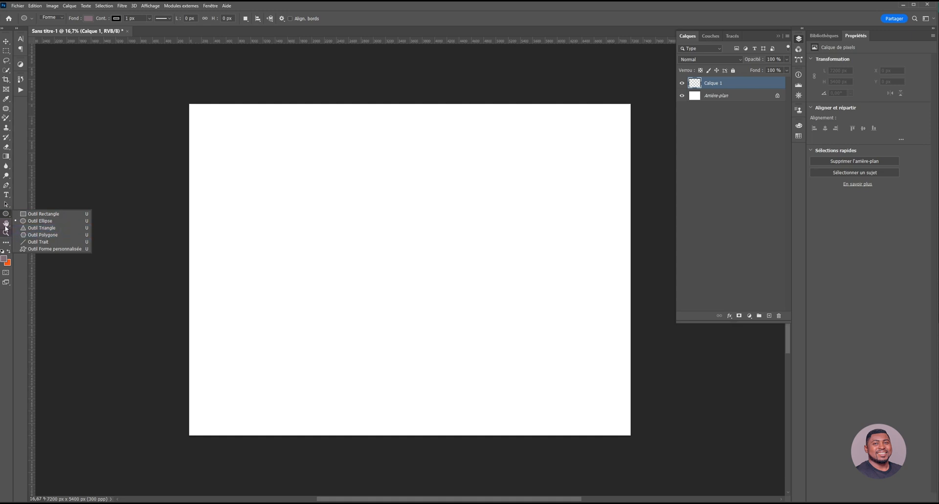
{"action": "left_click", "coordinate": [20, 197]}
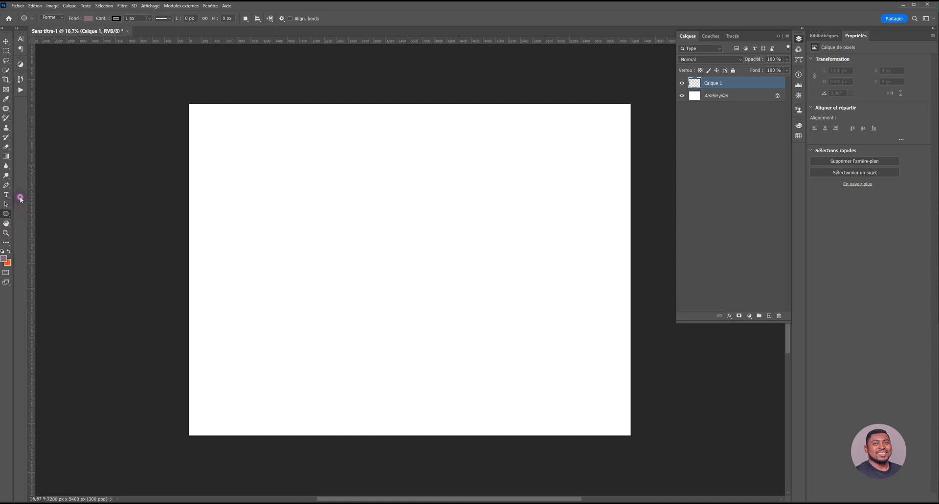
{"action": "left_click", "coordinate": [6, 50]}
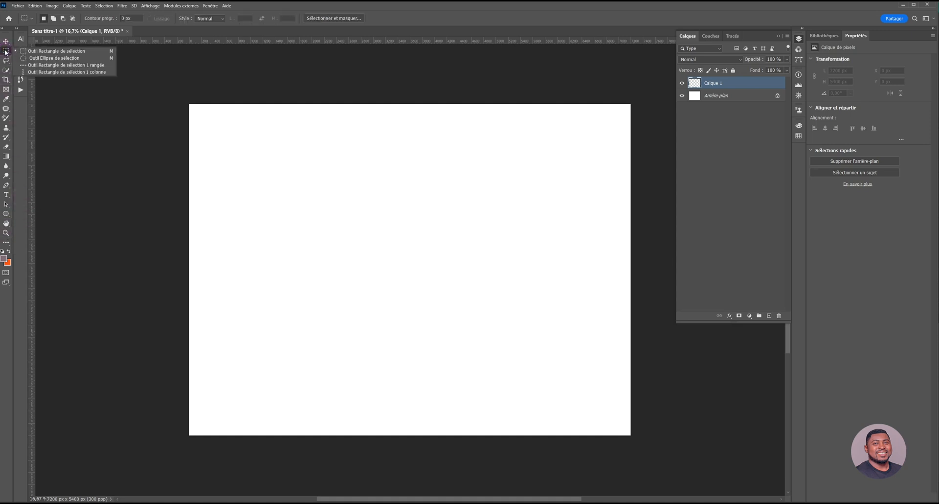
{"action": "left_click", "coordinate": [59, 53]}
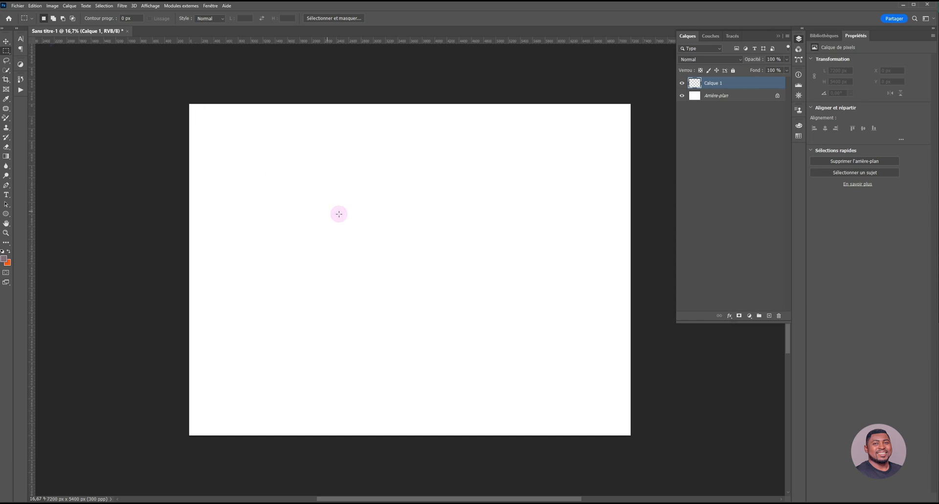
{"action": "left_click_drag", "start_coordinate": [318, 181], "coordinate": [503, 348]}
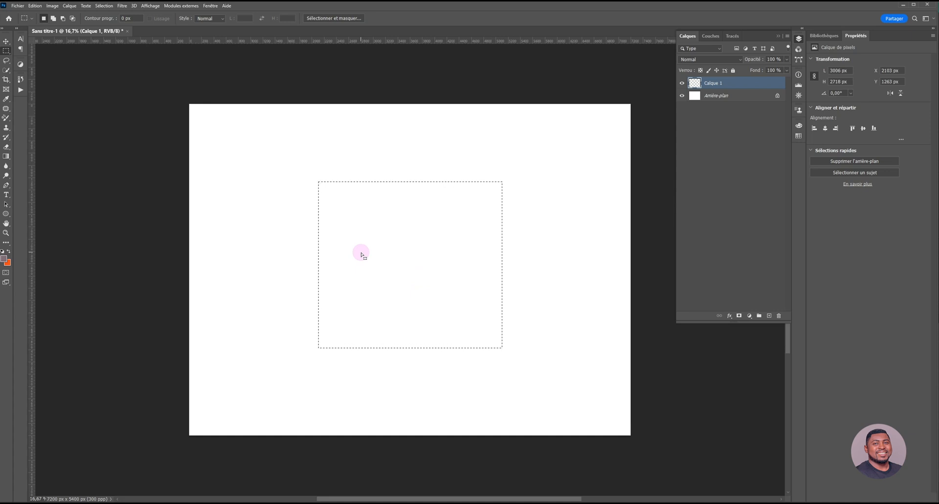
- Fill the rectangular selection on Calque 1 with the pink-to-purple linear gradient, running from lower left to upper right
{"action": "key", "text": "g"}
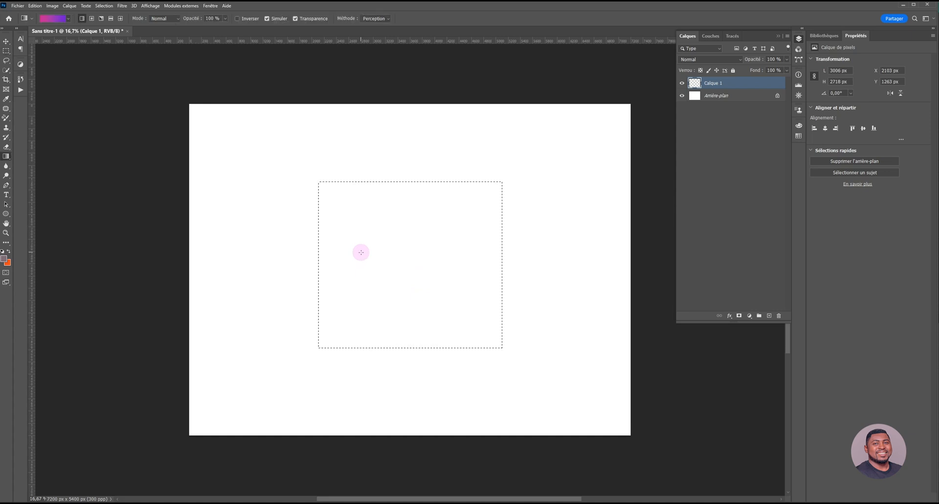
{"action": "left_click_drag", "start_coordinate": [313, 284], "coordinate": [500, 216]}
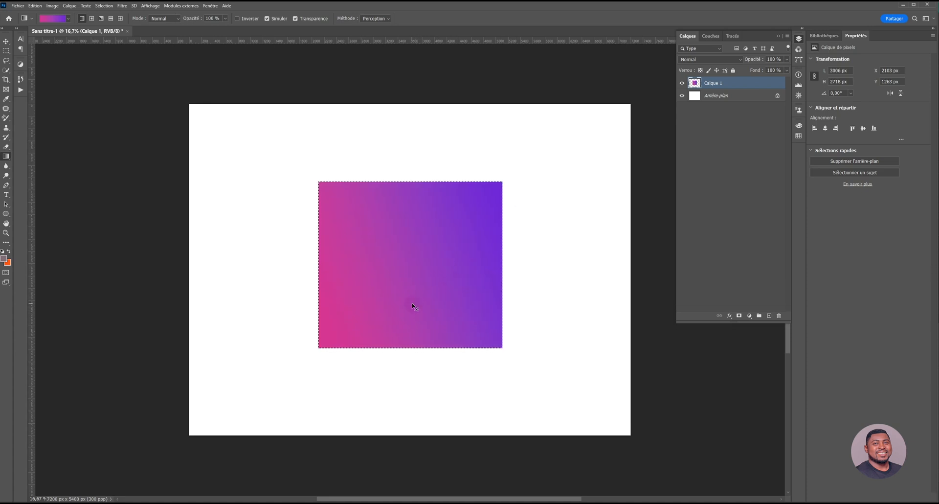
- Deselect the gradient-filled rectangle on Calque 1 and move it up and to the right, to about X 2445 px, Y 906 px
{"action": "key", "text": "ctrl+d"}
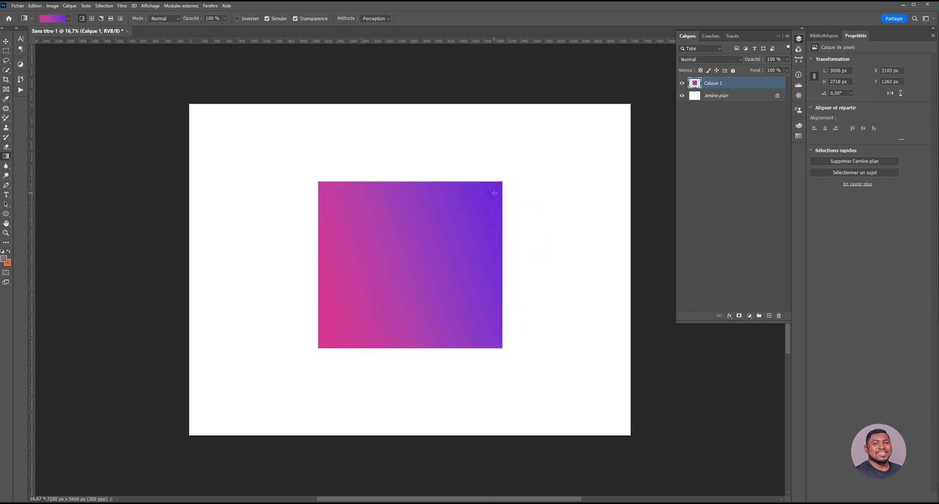
{"action": "scroll", "coordinate": [494, 193], "scroll_direction": "up", "scroll_amount": 3}
{"action": "scroll", "coordinate": [508, 269], "scroll_direction": "down", "scroll_amount": 2}
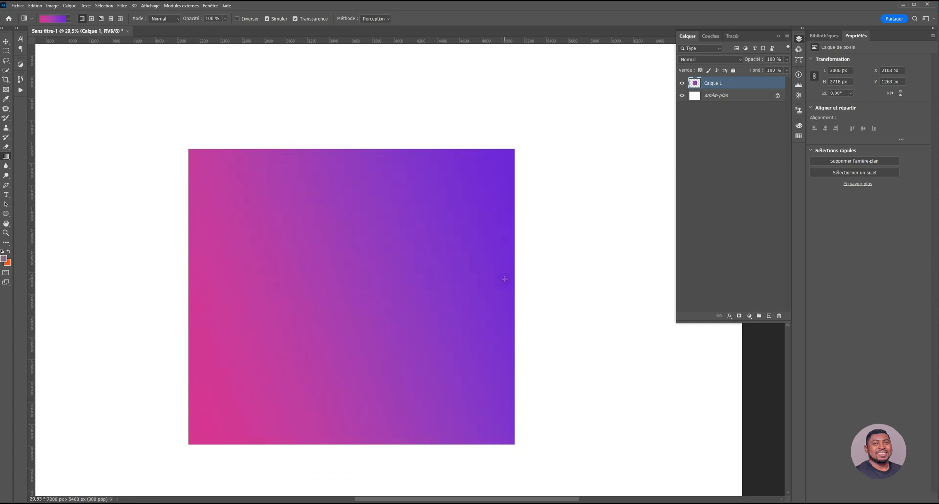
{"action": "scroll", "coordinate": [250, 251], "scroll_direction": "down", "scroll_amount": 2}
{"action": "scroll", "coordinate": [248, 244], "scroll_direction": "down", "scroll_amount": 3}
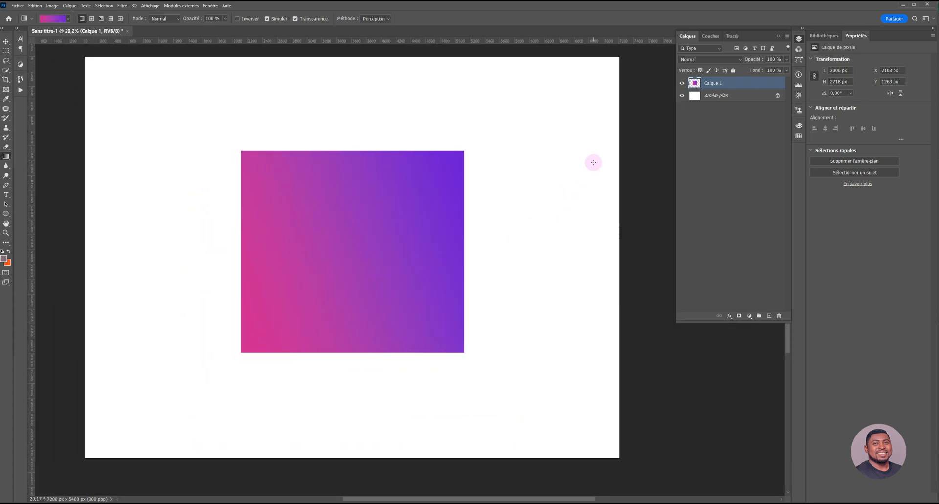
{"action": "key", "text": "v"}
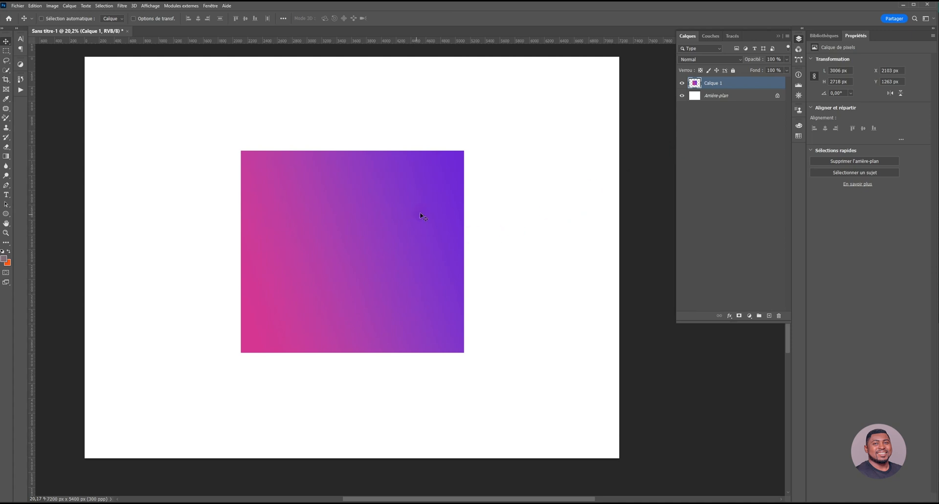
{"action": "left_click_drag", "start_coordinate": [415, 242], "coordinate": [445, 215]}
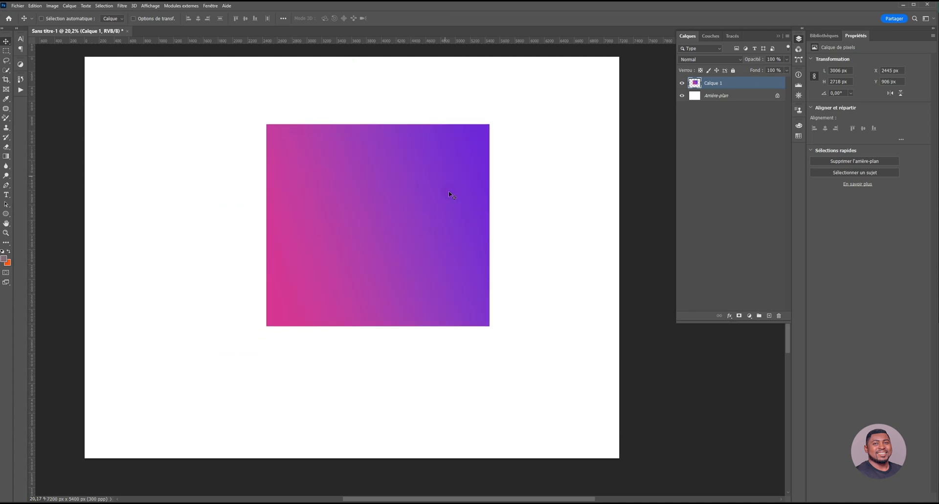
- Hide Calque 1 and add a Dégradé fill layer above it, keeping its settings dialog clear of the layer list
{"action": "left_click", "coordinate": [683, 85]}
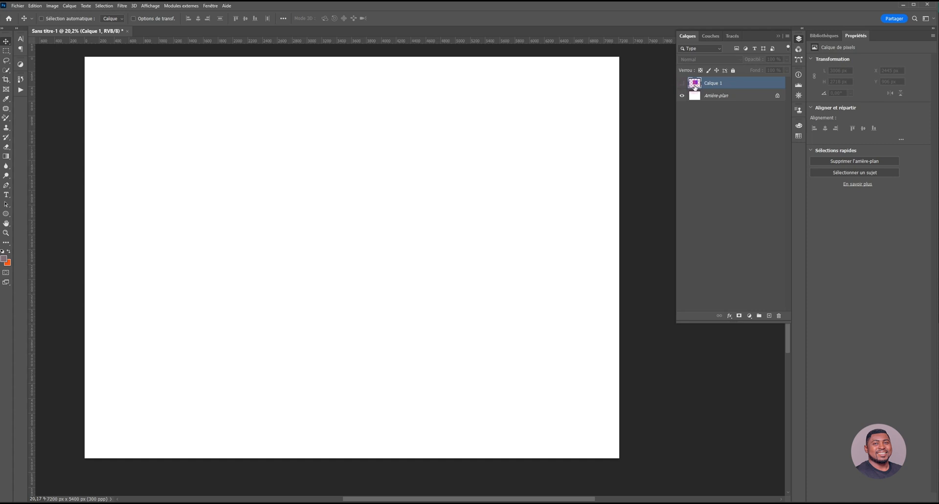
{"action": "left_click", "coordinate": [751, 316]}
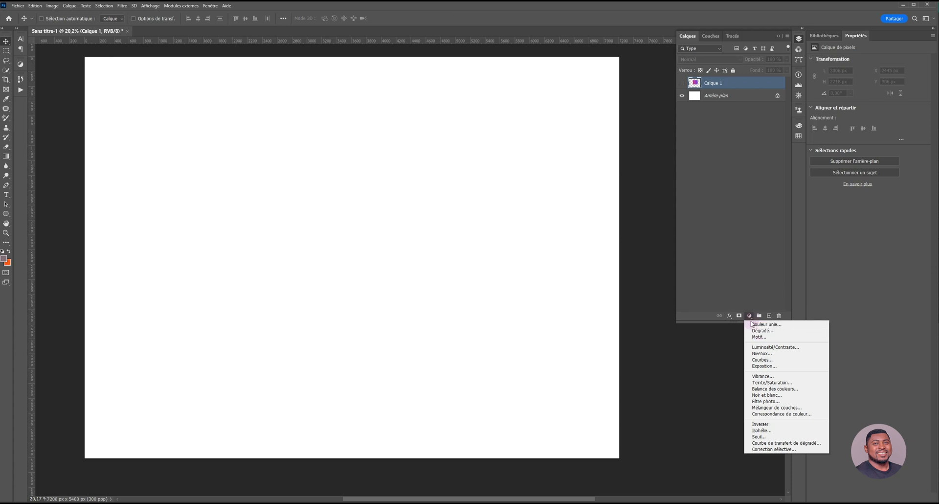
{"action": "left_click", "coordinate": [761, 332]}
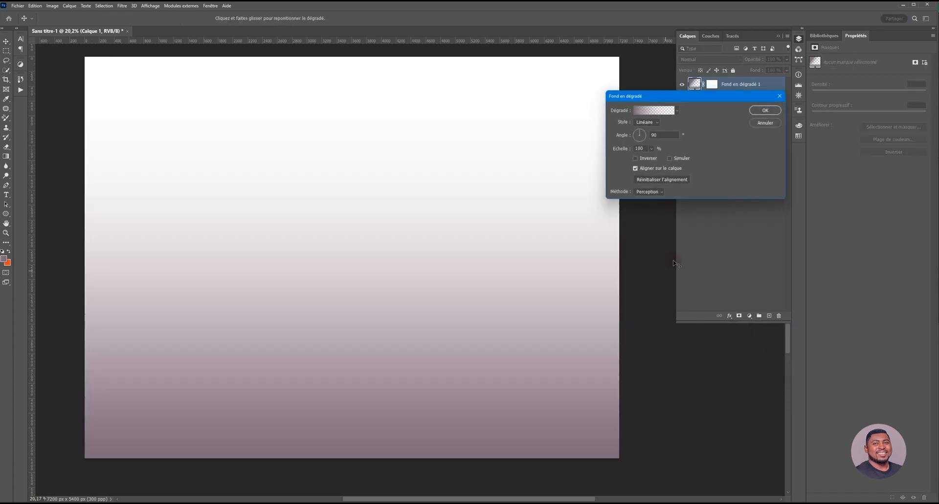
{"action": "left_click_drag", "start_coordinate": [701, 96], "coordinate": [536, 192]}
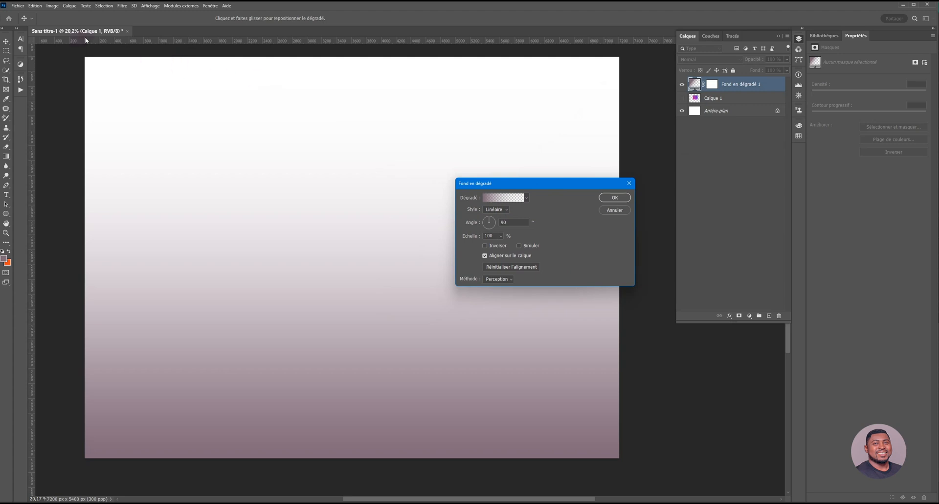
- Keep the gradient fill's Linéaire style and set its angle to -105,47° and its scale to 84 %
{"action": "left_click", "coordinate": [506, 210]}
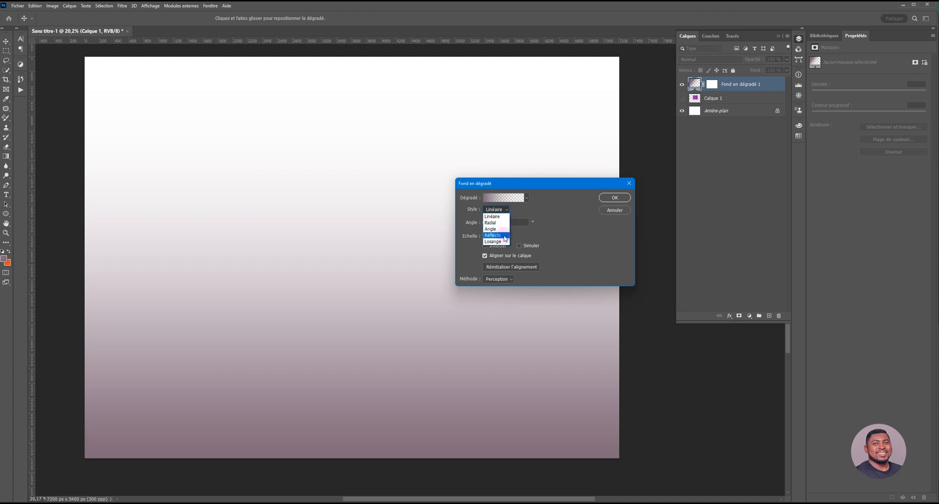
{"action": "left_click", "coordinate": [528, 213]}
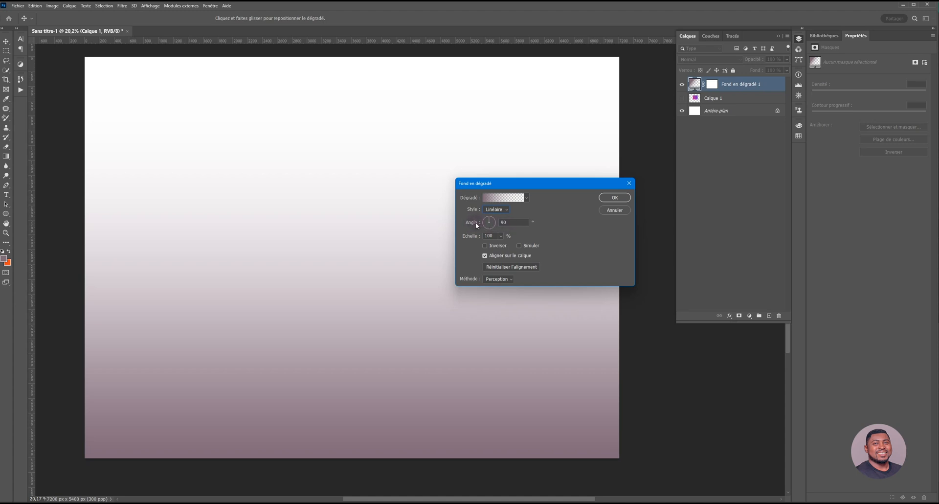
{"action": "left_click_drag", "start_coordinate": [495, 222], "coordinate": [488, 227]}
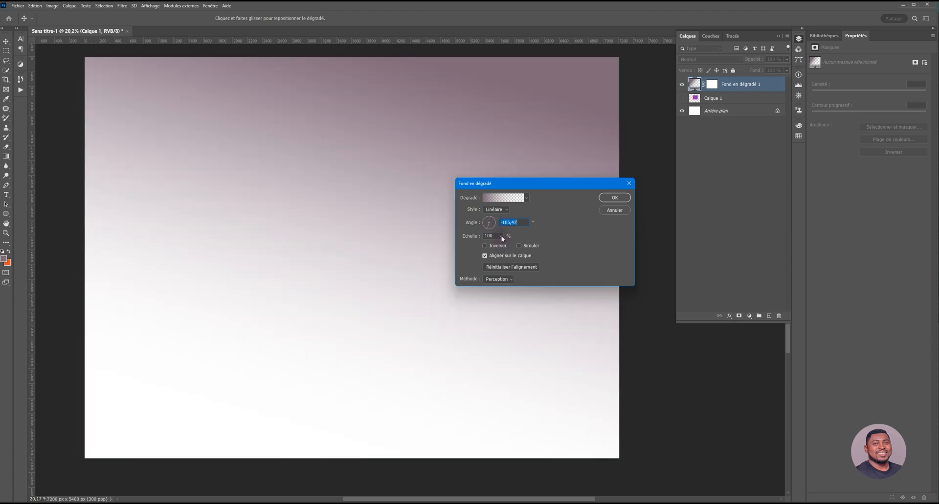
{"action": "left_click_drag", "start_coordinate": [504, 245], "coordinate": [498, 246]}
{"action": "left_click", "coordinate": [541, 241]}
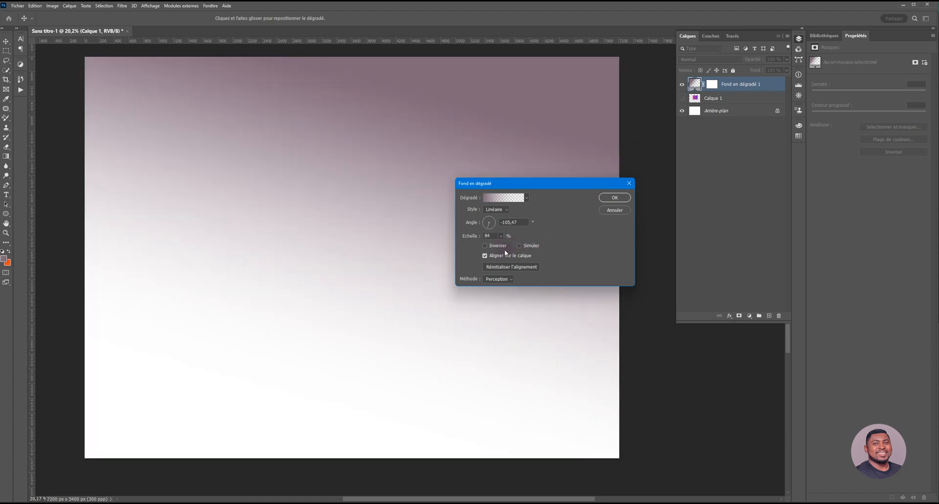
- Try the Inverser and Simuler options on the gradient fill, switching each on and back off
{"action": "left_click", "coordinate": [486, 245]}
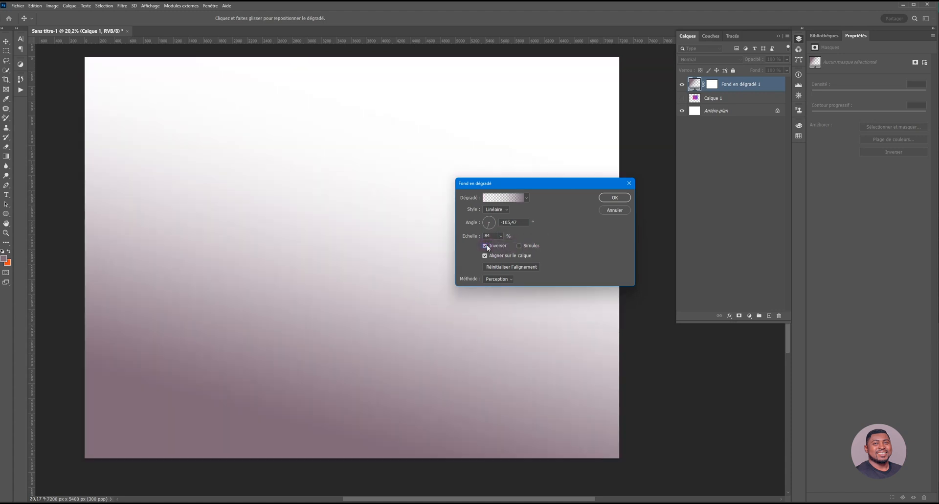
{"action": "left_click", "coordinate": [486, 245]}
{"action": "left_click", "coordinate": [521, 247]}
{"action": "left_click", "coordinate": [519, 247]}
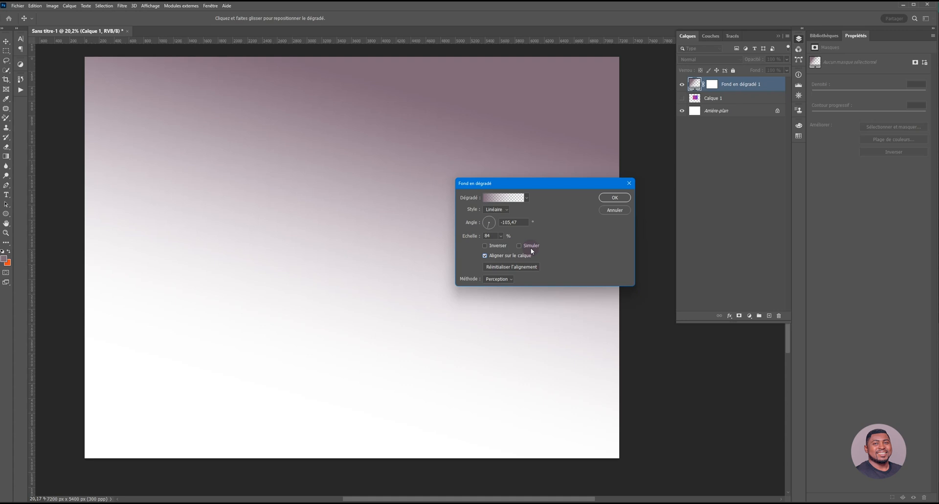
- Choose the pink-to-purple preset from the Purples group for the gradient fill and confirm the fill layer
{"action": "left_click", "coordinate": [527, 198]}
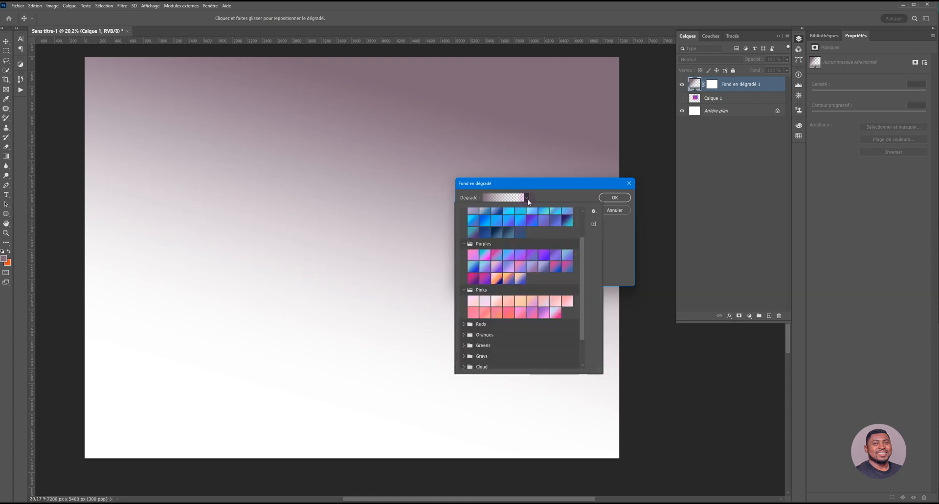
{"action": "left_click", "coordinate": [484, 279]}
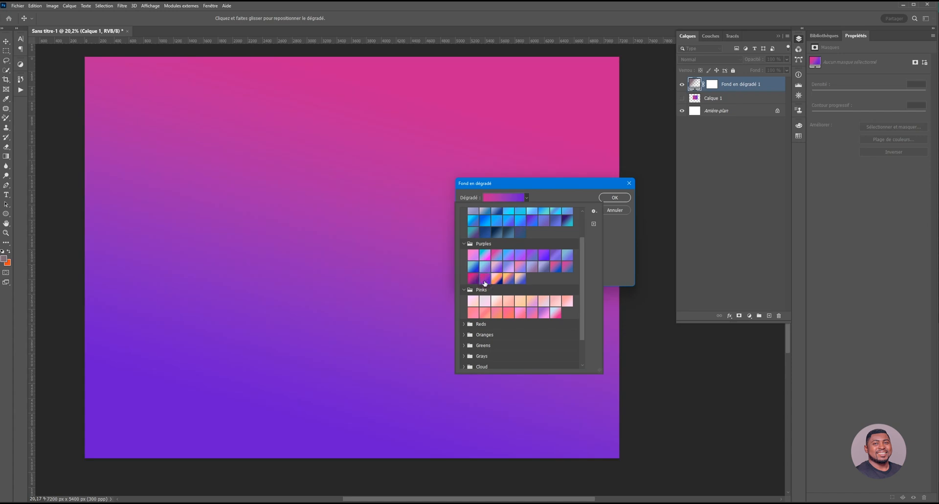
{"action": "left_click", "coordinate": [611, 239]}
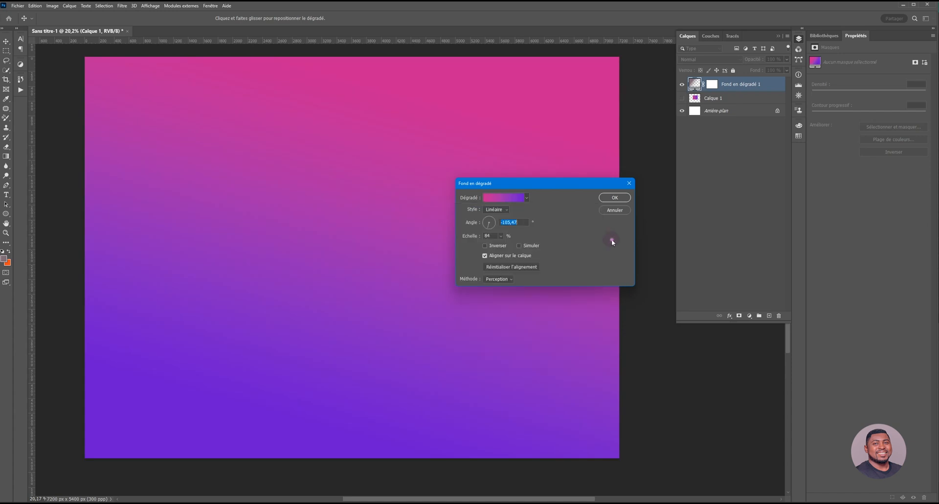
{"action": "left_click", "coordinate": [608, 198]}
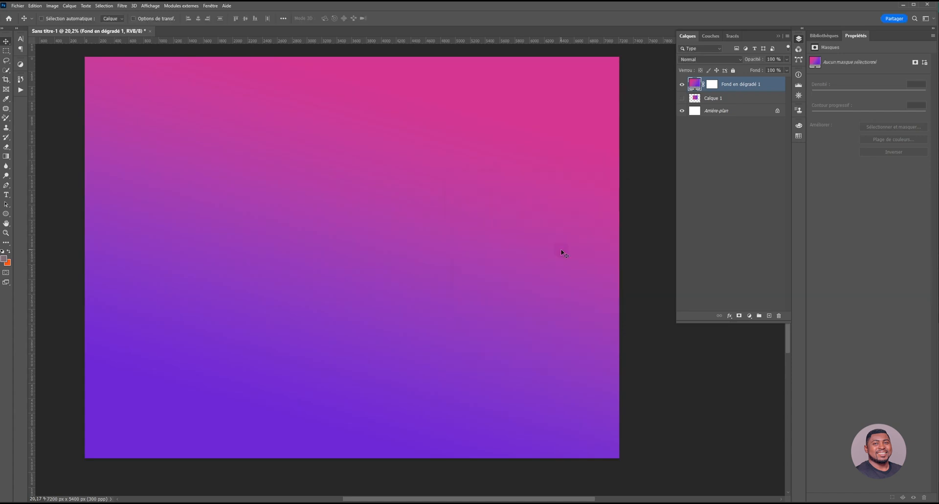
- Show Calque 1 again, hide the gradient fill layer, and delete Calque 1
{"action": "left_click", "coordinate": [682, 98]}
{"action": "left_click", "coordinate": [682, 84]}
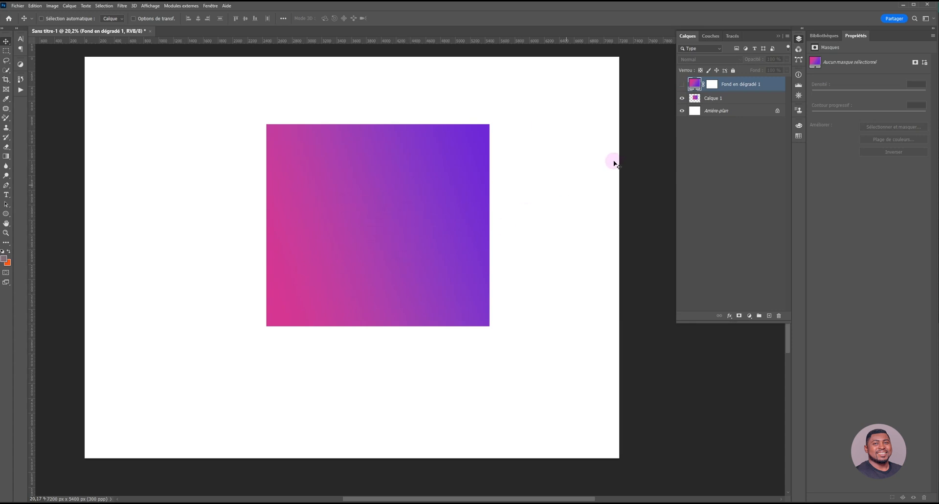
{"action": "left_click", "coordinate": [713, 99]}
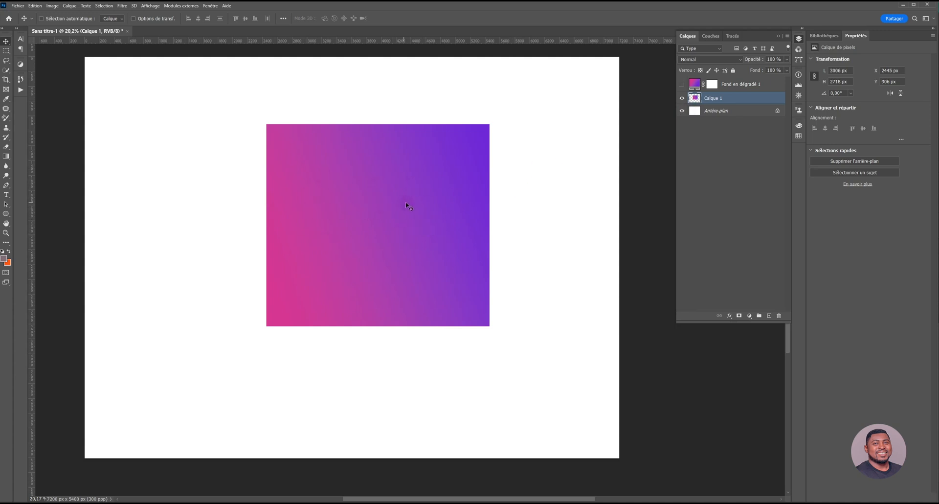
{"action": "left_click", "coordinate": [779, 315]}
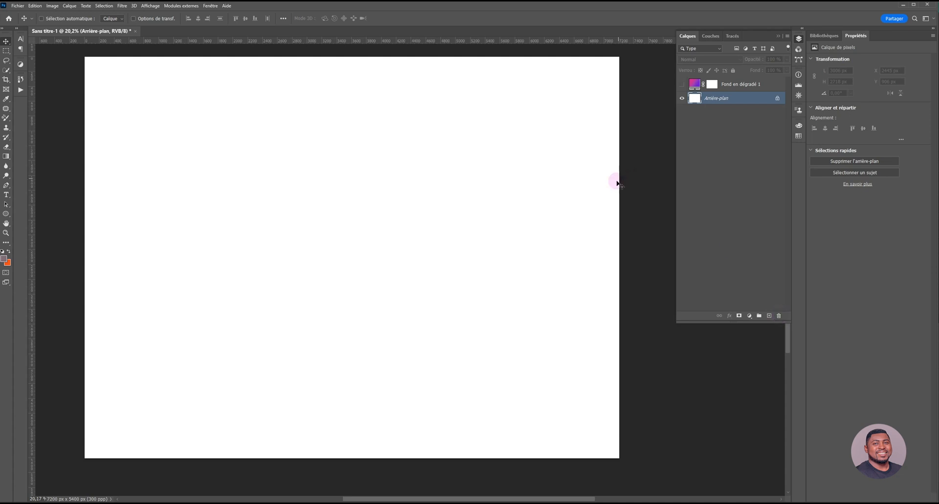
- Add a new empty layer above the background and make a rectangular selection about 2741 × 2384 px in the canvas middle
{"action": "left_click", "coordinate": [769, 316]}
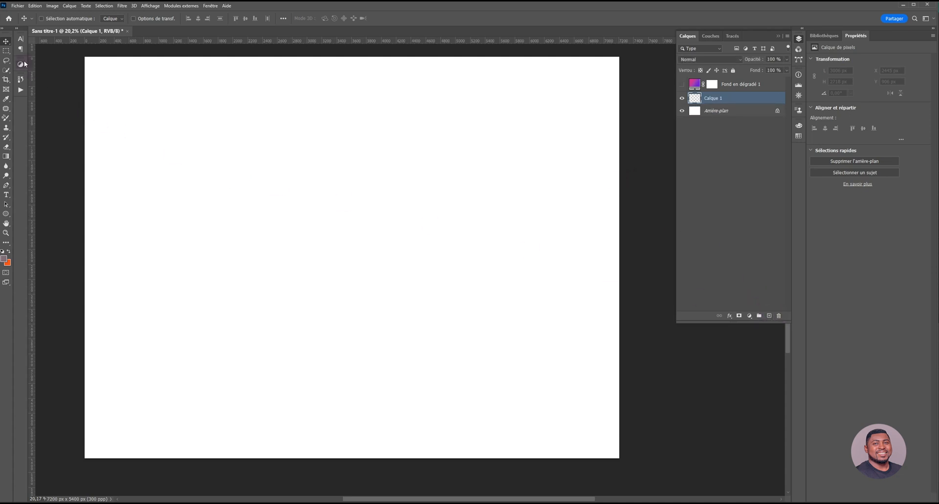
{"action": "left_click", "coordinate": [6, 51]}
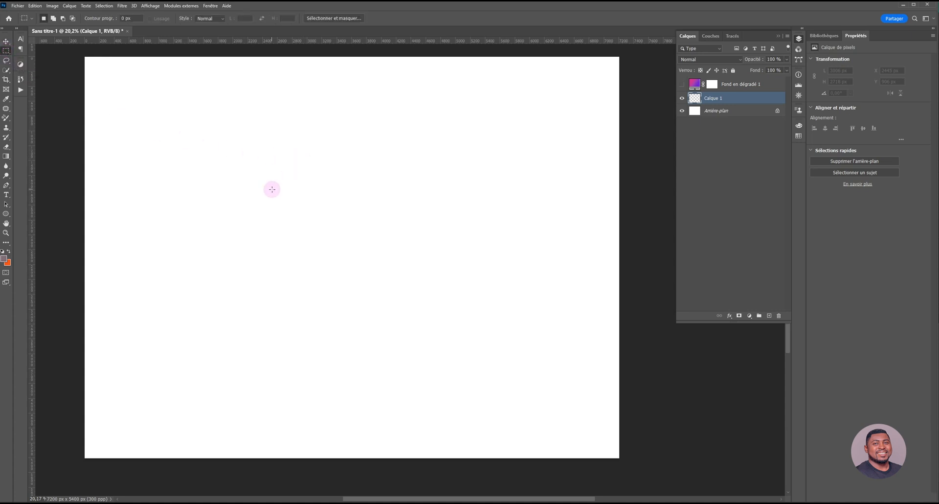
{"action": "left_click_drag", "start_coordinate": [259, 155], "coordinate": [462, 332]}
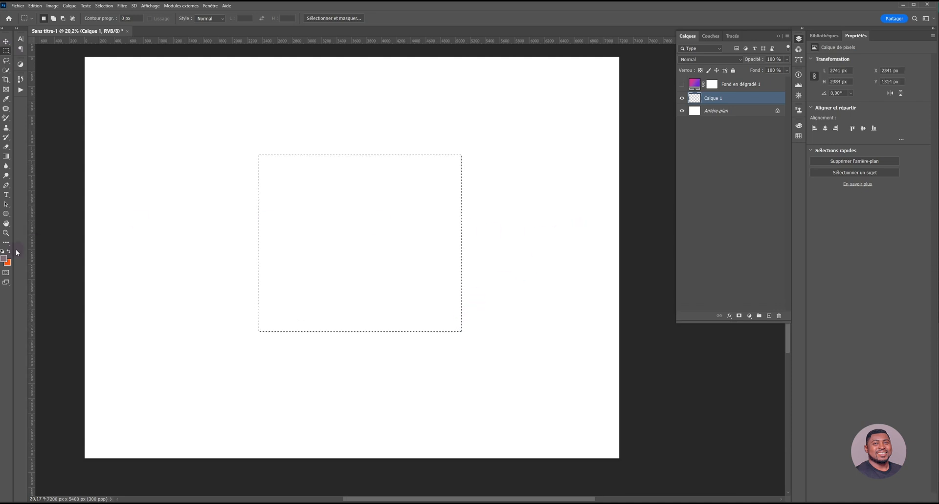
- Reset the colours to default black and white, fill the selection with black using the Paint Bucket, and deselect
{"action": "left_click", "coordinate": [6, 156]}
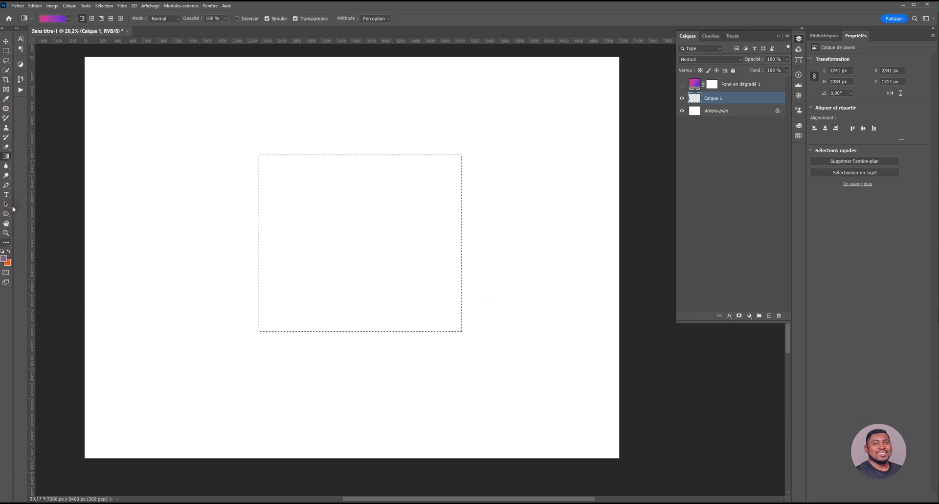
{"action": "right_click", "coordinate": [8, 156]}
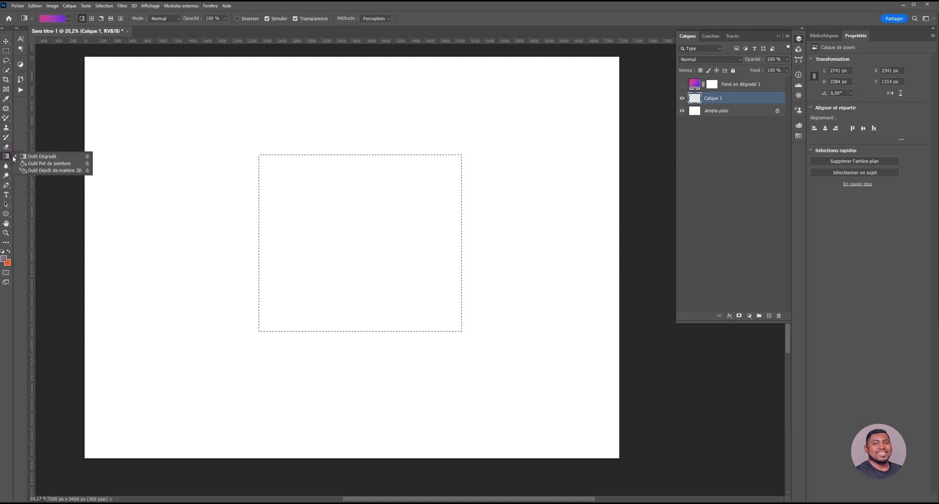
{"action": "left_click", "coordinate": [66, 165]}
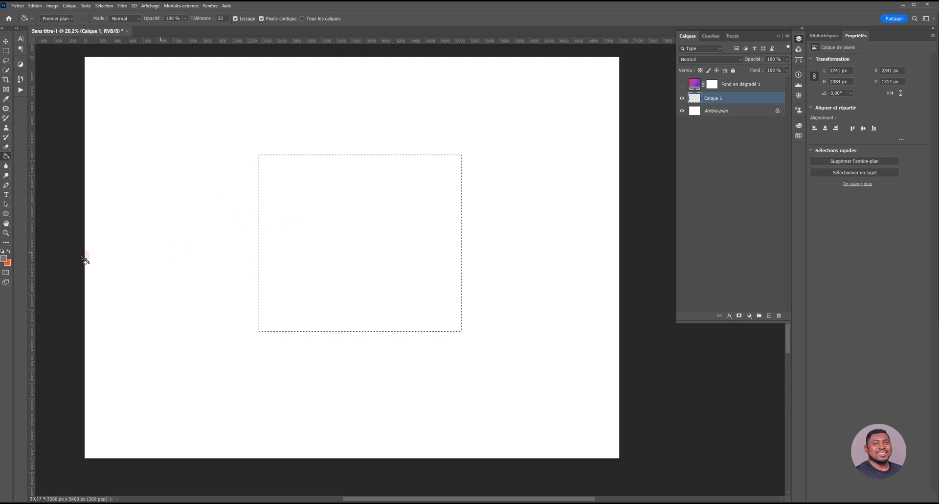
{"action": "left_click", "coordinate": [3, 251]}
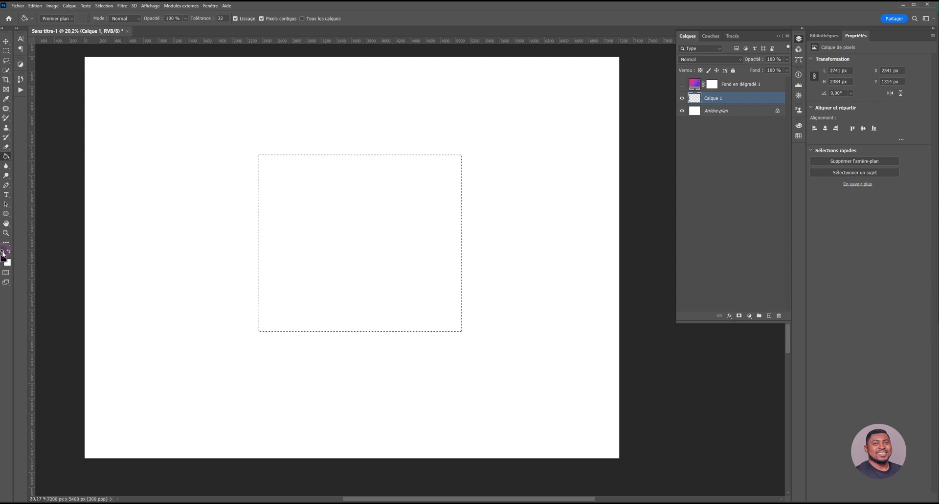
{"action": "left_click", "coordinate": [280, 259]}
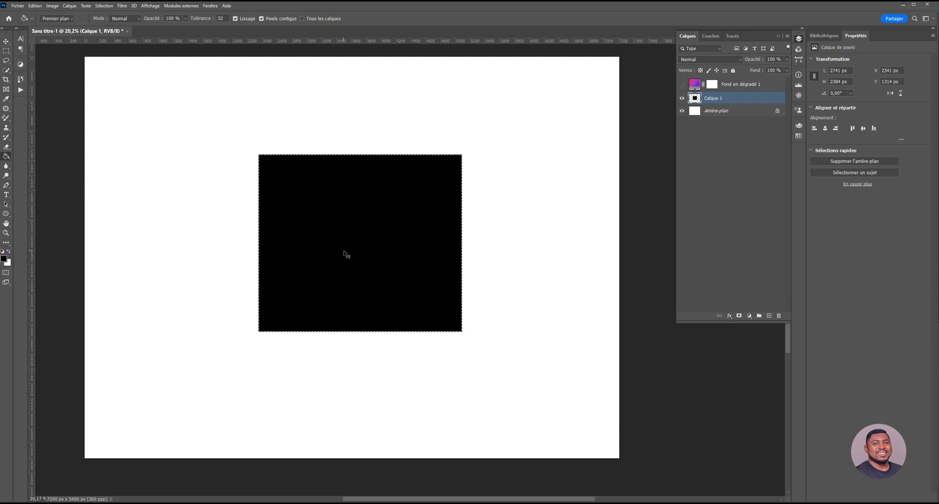
{"action": "key", "text": "v"}
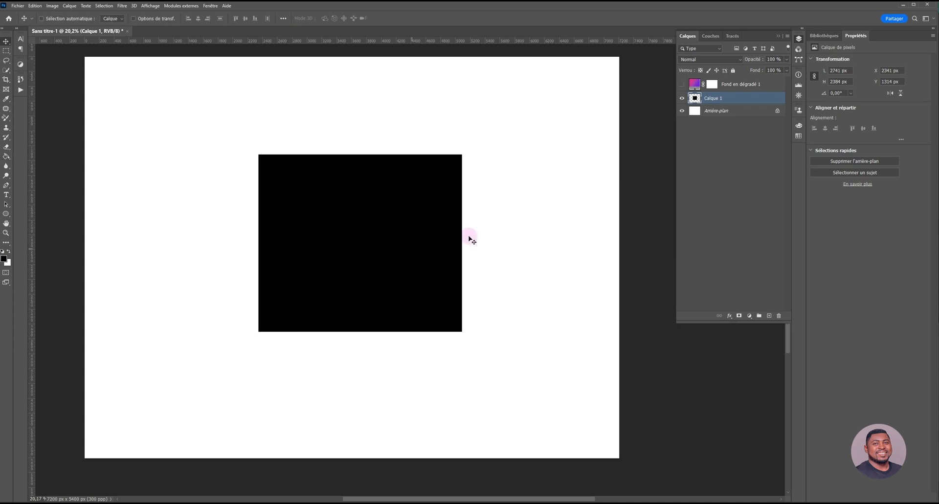
- Show the gradient fill layer and clip it to the black rectangle on Calque 1 with a clipping mask
{"action": "left_click", "coordinate": [681, 84]}
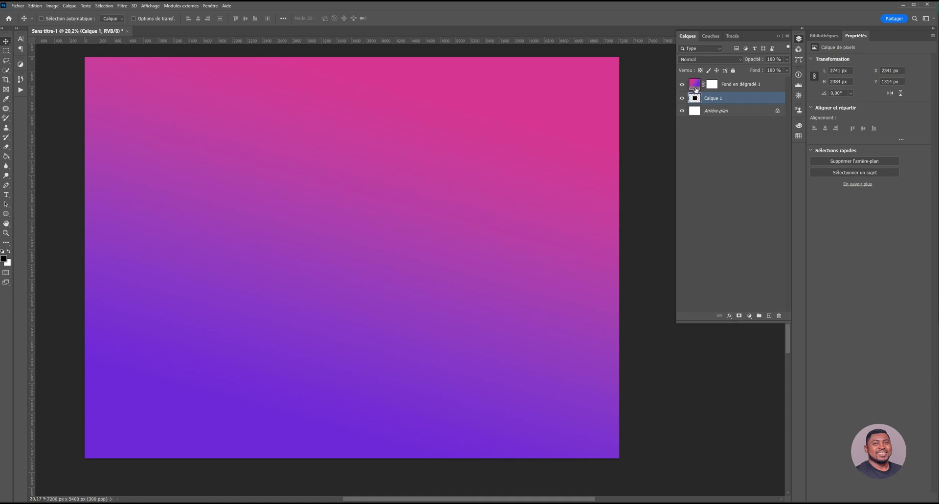
{"action": "left_click", "coordinate": [711, 85]}
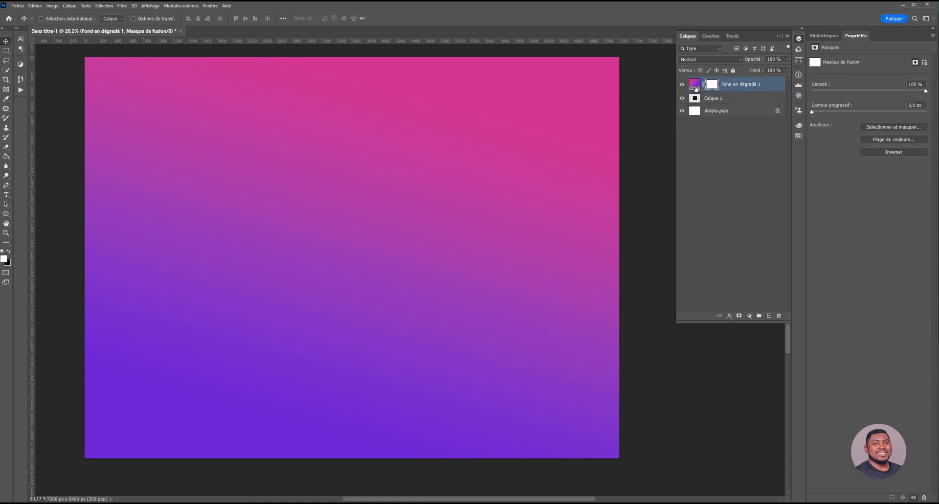
{"action": "right_click", "coordinate": [772, 87]}
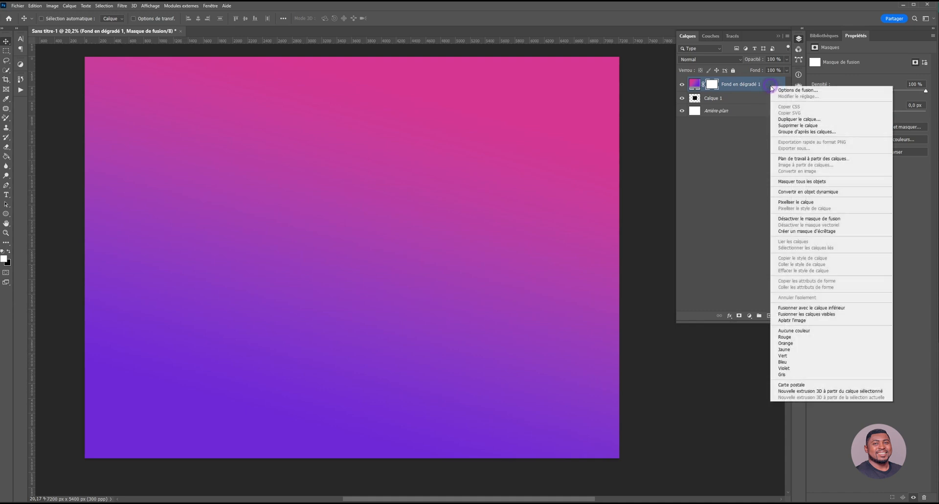
{"action": "left_click", "coordinate": [789, 231]}
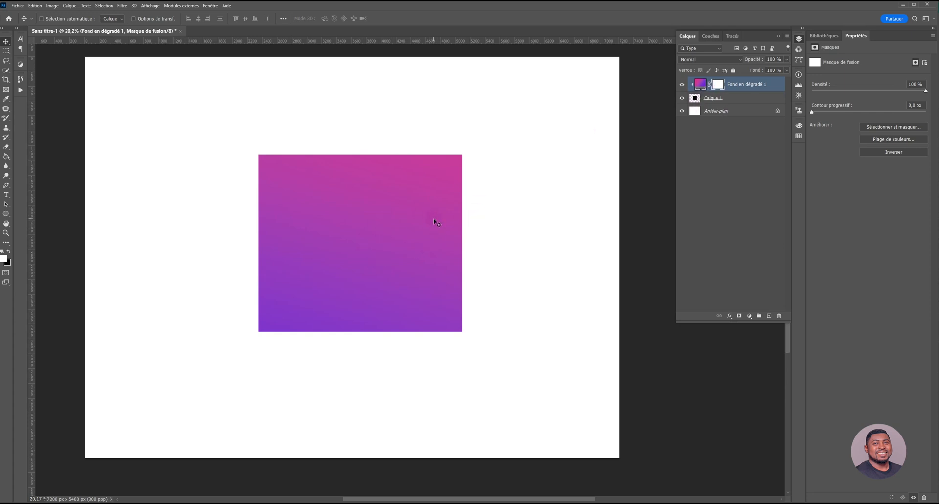
- Edit the gradient fill layer, reposition the gradient inside the rectangle, and set its angle to 77,42°
{"action": "left_click_drag", "start_coordinate": [429, 267], "coordinate": [424, 238]}
{"action": "double_click", "coordinate": [700, 85]}
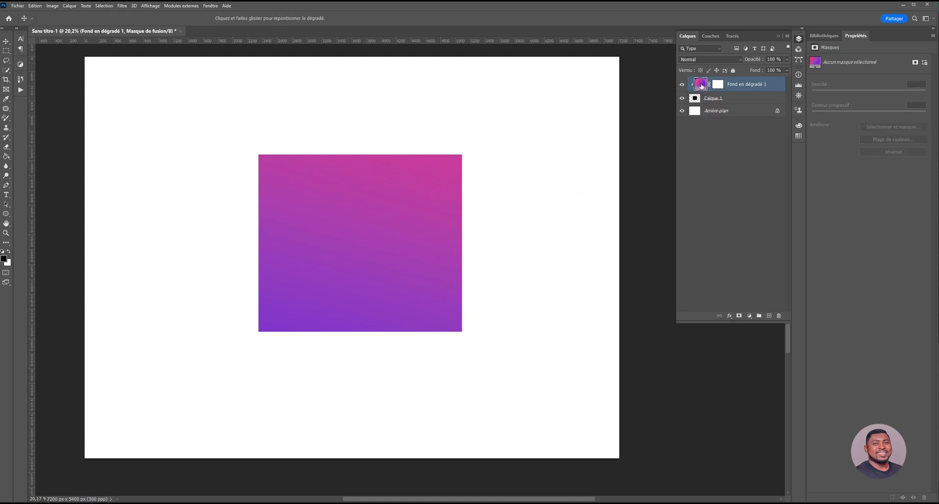
{"action": "left_click_drag", "start_coordinate": [489, 184], "coordinate": [487, 236]}
{"action": "left_click_drag", "start_coordinate": [422, 265], "coordinate": [370, 230]}
{"action": "left_click_drag", "start_coordinate": [357, 282], "coordinate": [362, 241]}
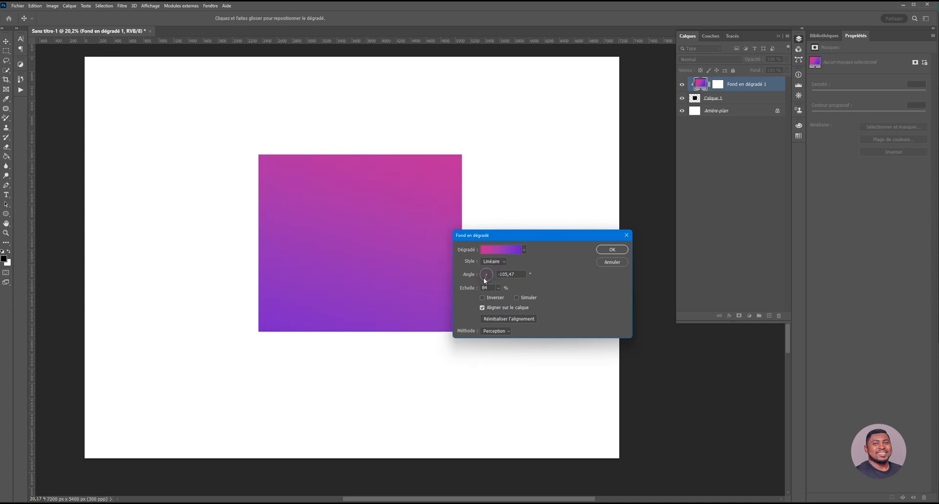
{"action": "left_click_drag", "start_coordinate": [483, 277], "coordinate": [488, 273]}
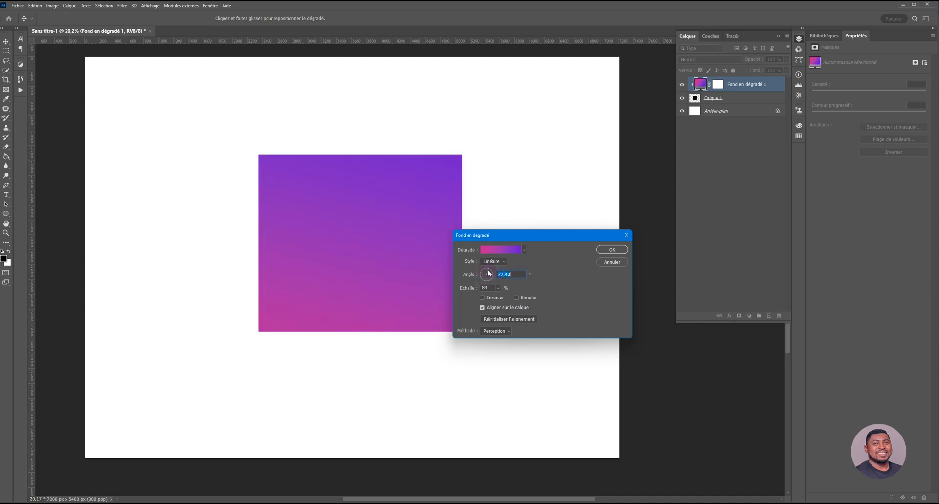
- Change the gradient fill's style to Radial, shift its centre slightly toward the rectangle's left side, and apply the settings
{"action": "left_click", "coordinate": [501, 263]}
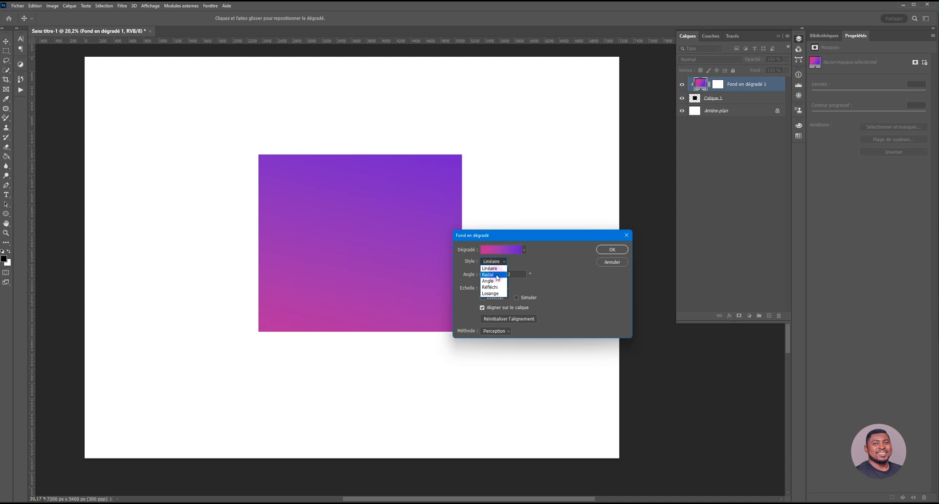
{"action": "left_click", "coordinate": [497, 276]}
{"action": "mouse_move", "coordinate": [367, 243]}
{"action": "left_mouse_down"}
{"action": "mouse_move", "coordinate": [403, 243]}
{"action": "mouse_move", "coordinate": [448, 206]}
{"action": "mouse_move", "coordinate": [355, 248]}
{"action": "mouse_move", "coordinate": [362, 256]}
{"action": "mouse_move", "coordinate": [392, 218]}
{"action": "mouse_move", "coordinate": [358, 233]}
{"action": "left_mouse_up"}
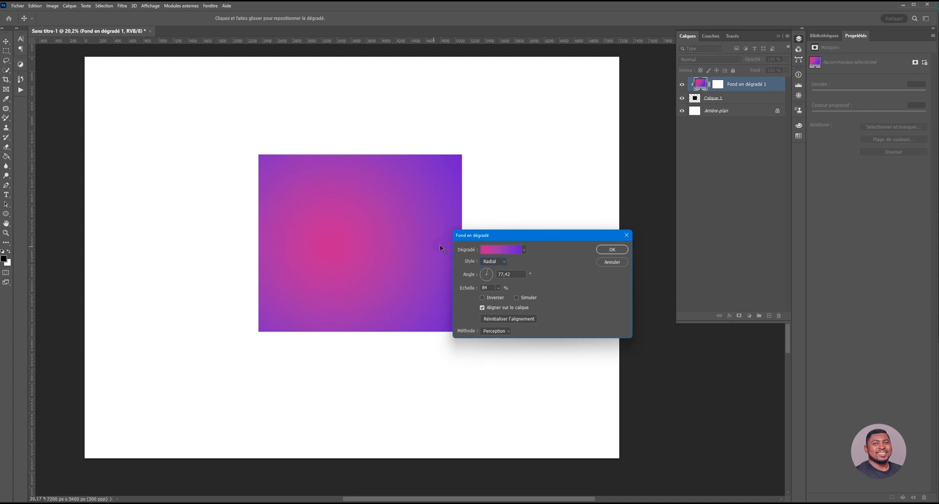
{"action": "left_click_drag", "start_coordinate": [496, 237], "coordinate": [553, 271]}
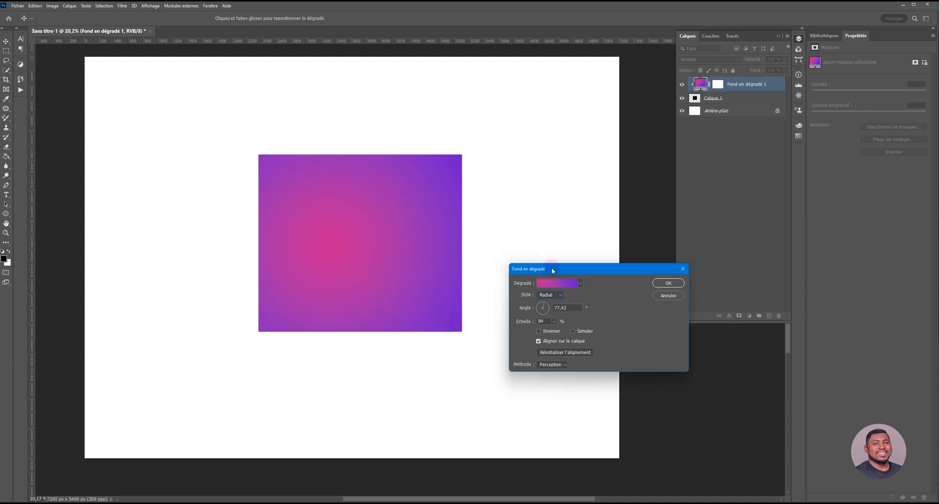
{"action": "left_click", "coordinate": [668, 283]}
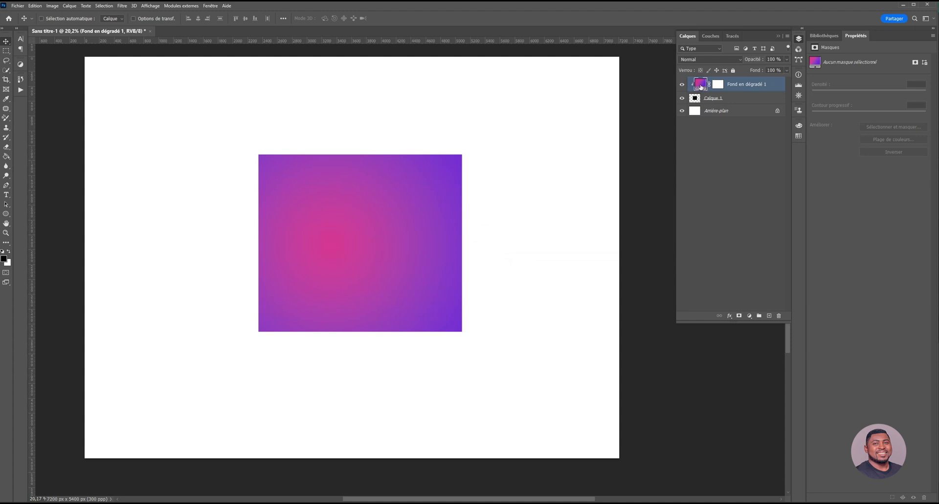
- Select Calque 1 and move its rectangle about 1709 px left and 1194 px down, toward the canvas's lower-left corner
{"action": "left_click_drag", "start_coordinate": [367, 296], "coordinate": [399, 267]}
{"action": "left_click", "coordinate": [696, 98]}
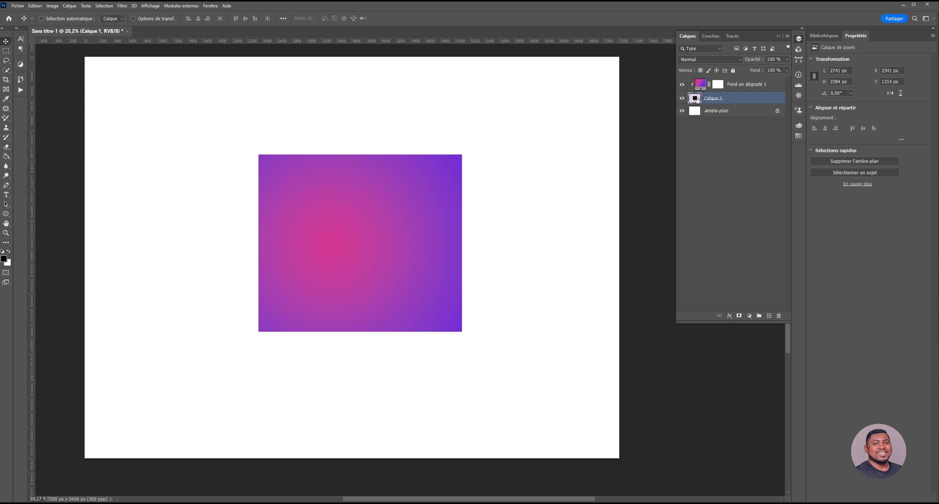
{"action": "left_click_drag", "start_coordinate": [429, 279], "coordinate": [293, 371]}
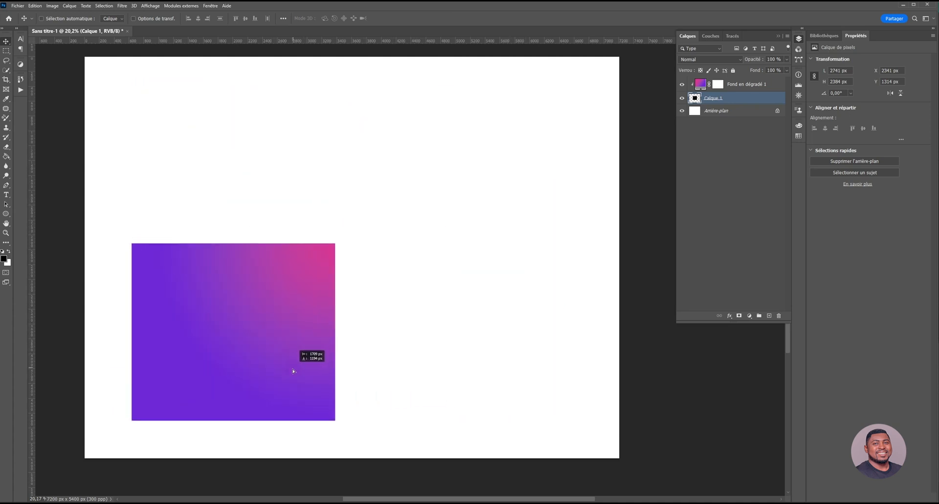